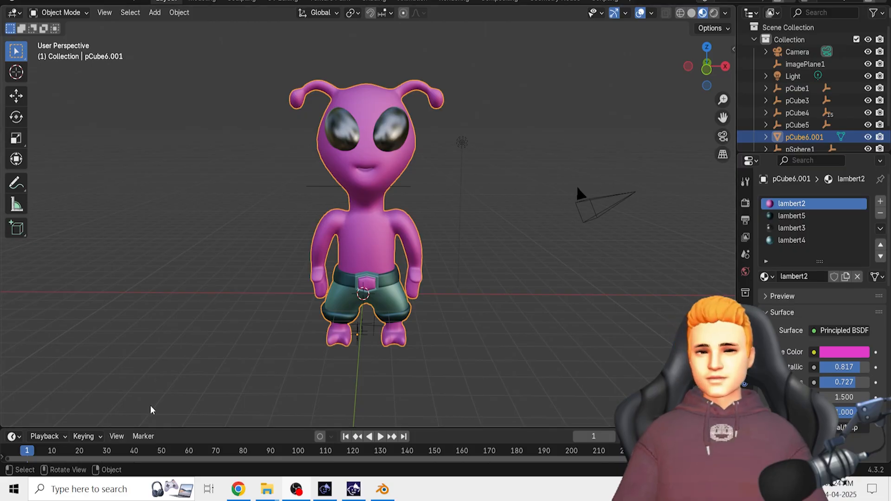
- Look up the Rigify add-on in the preferences and check that it is enabled
scroll(537, 377, "up", 1)
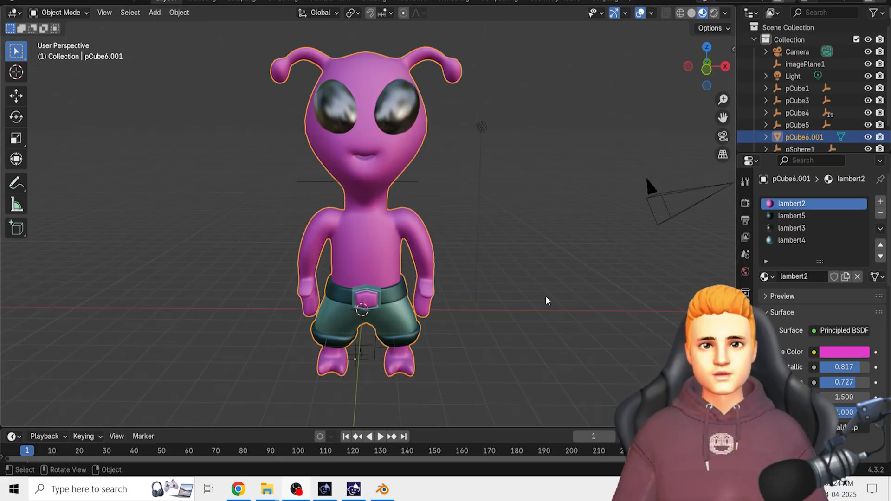
middle_click_drag(546, 311, 535, 327)
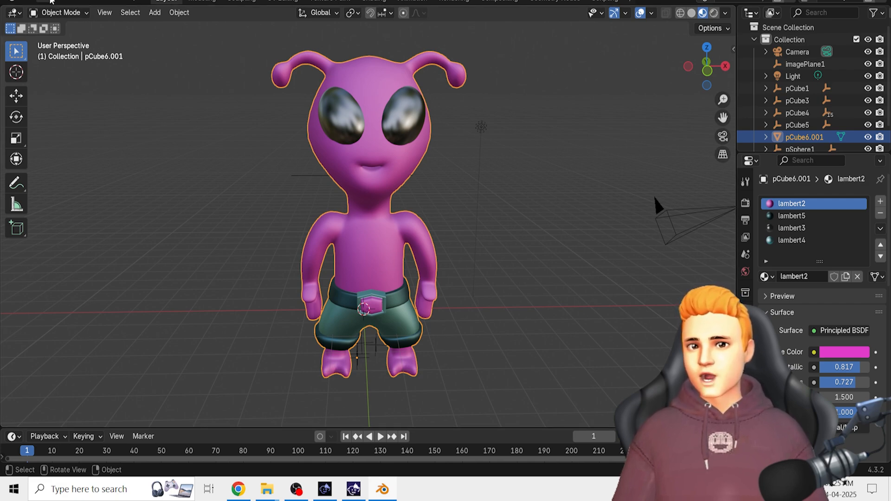
left_click(50, 1)
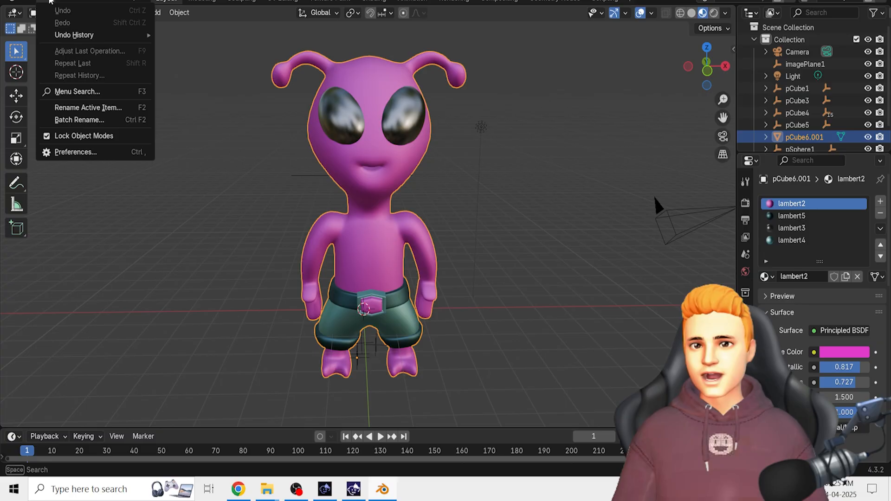
left_click(88, 149)
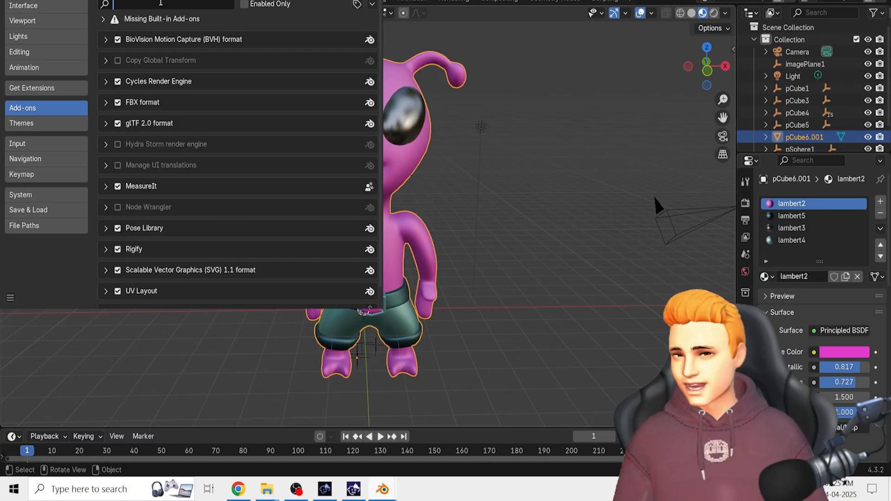
type("rigify")
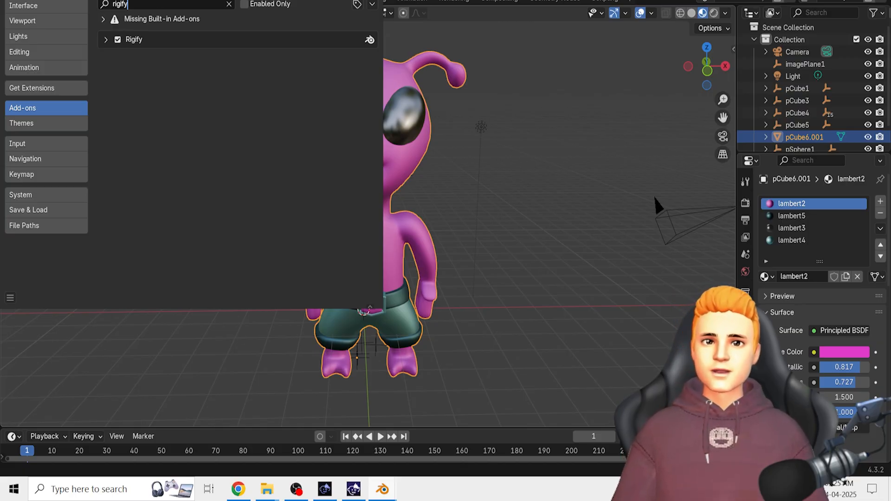
left_click(373, 1)
- Select the alien character mesh and set the timeline's current frame to 0
left_click(510, 251)
middle_click_drag(509, 254, 491, 263)
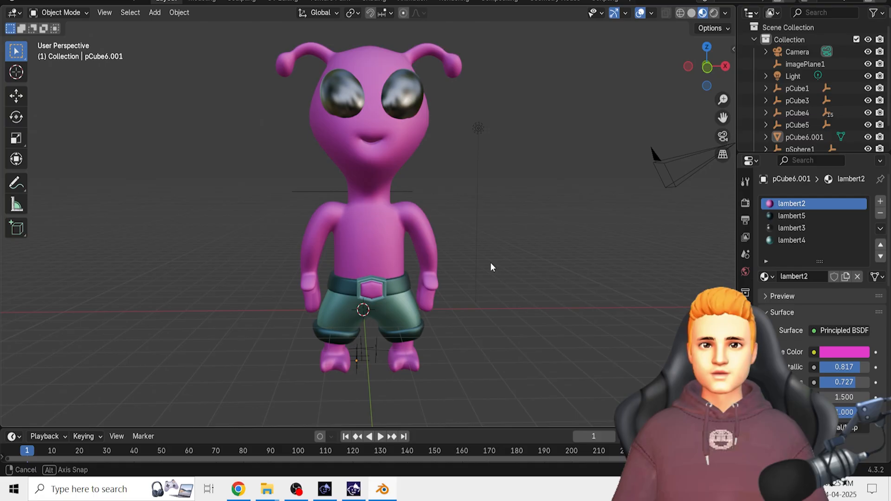
left_click(394, 258)
key("space")
key("space")
left_click_drag(66, 450, 25, 450)
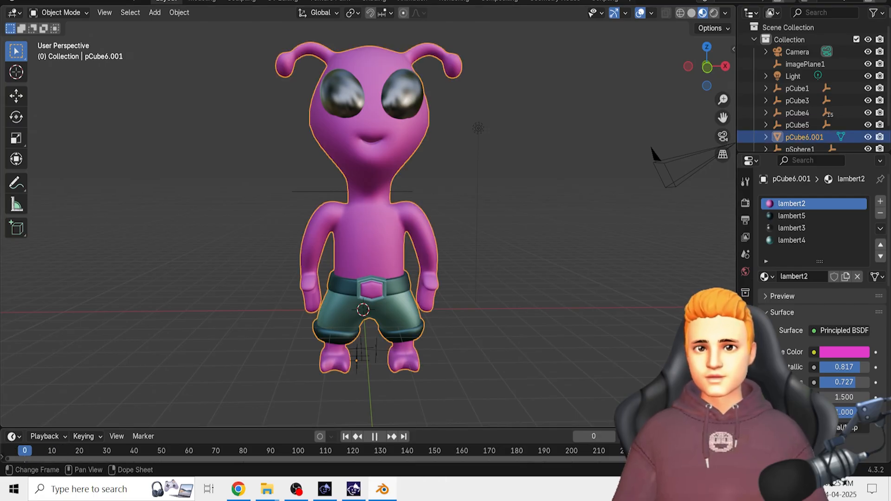
- In front view, move the alien character straight up until its feet rest on the ground line, and deselect it
left_click(709, 68)
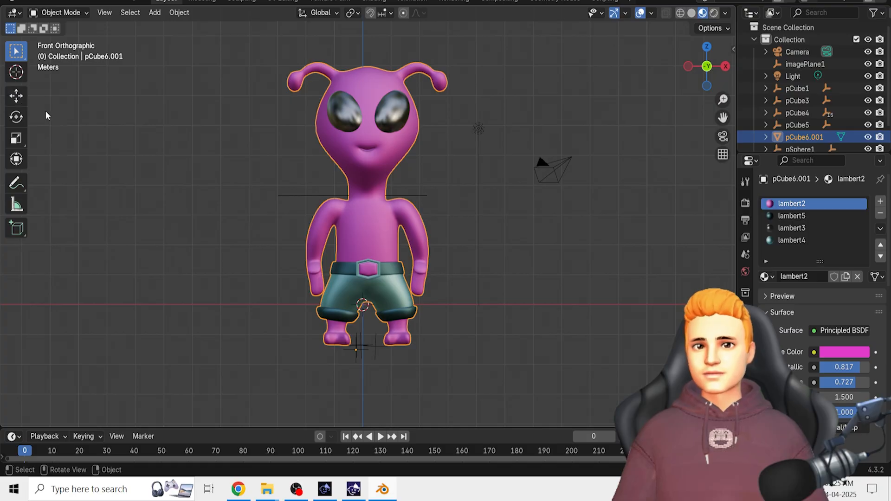
left_click_drag(354, 348, 346, 258)
left_click(427, 263)
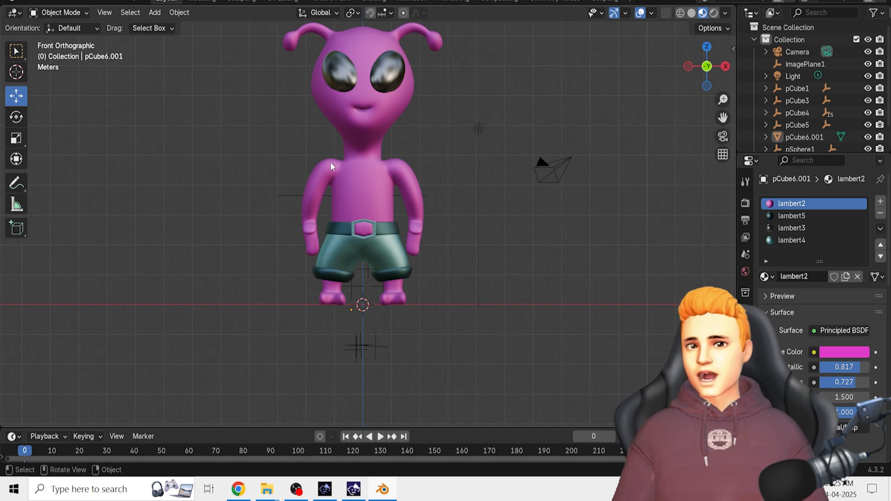
- Add a Rigify Basic Human meta-rig at the world origin between the character's feet
key("shift+a")
mouse_move(331, 242)
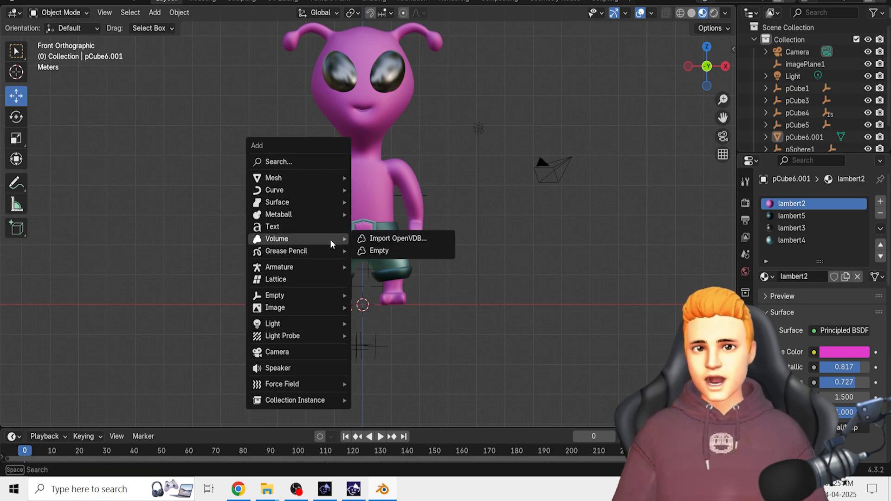
mouse_move(323, 273)
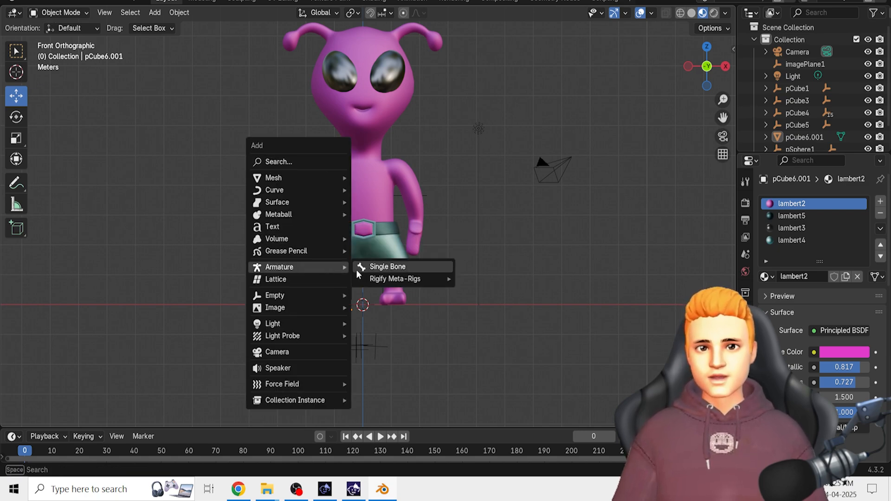
mouse_move(396, 281)
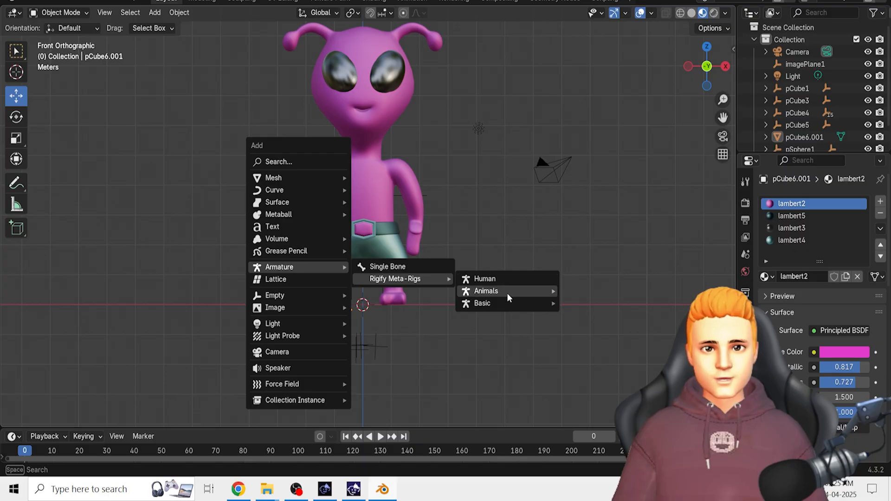
mouse_move(507, 293)
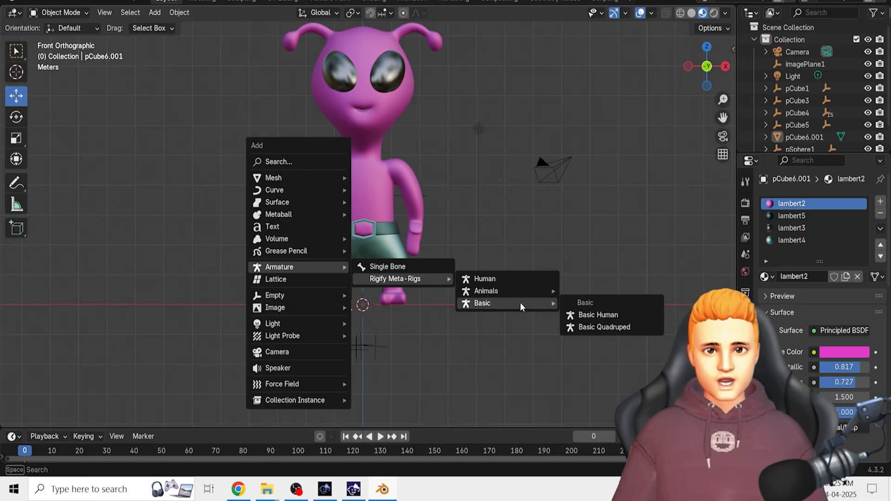
left_click(598, 315)
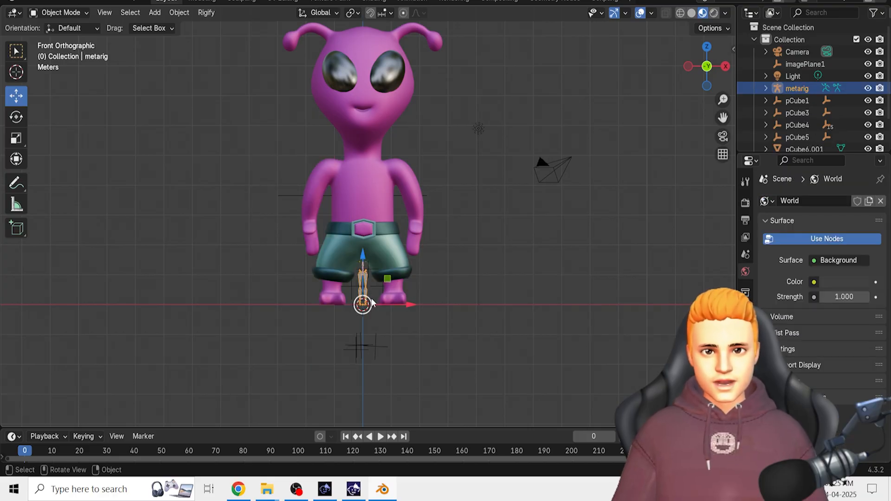
- Display the scene in wireframe and scale the metarig up uniformly until it reaches the character's neck
left_click(680, 13)
mouse_move(450, 305)
middle_mouse_down()
mouse_move(350, 309)
mouse_move(419, 314)
mouse_move(483, 282)
mouse_move(474, 307)
mouse_move(452, 313)
middle_mouse_up()
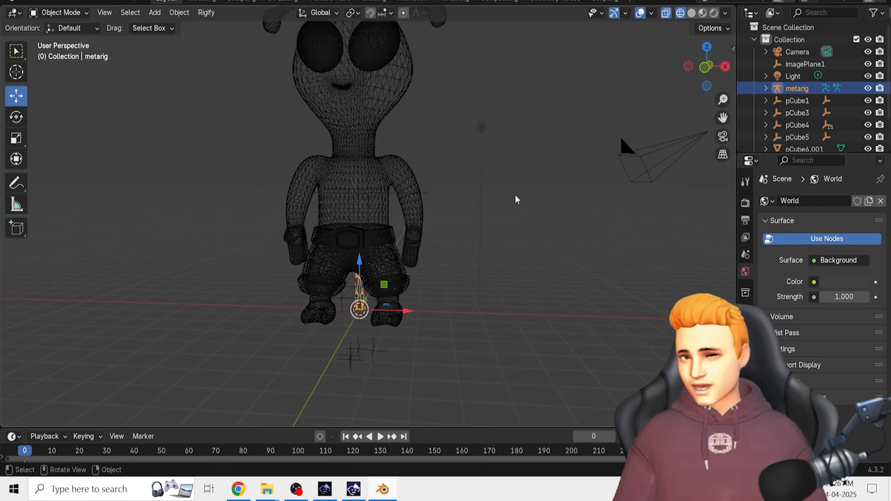
key("s")
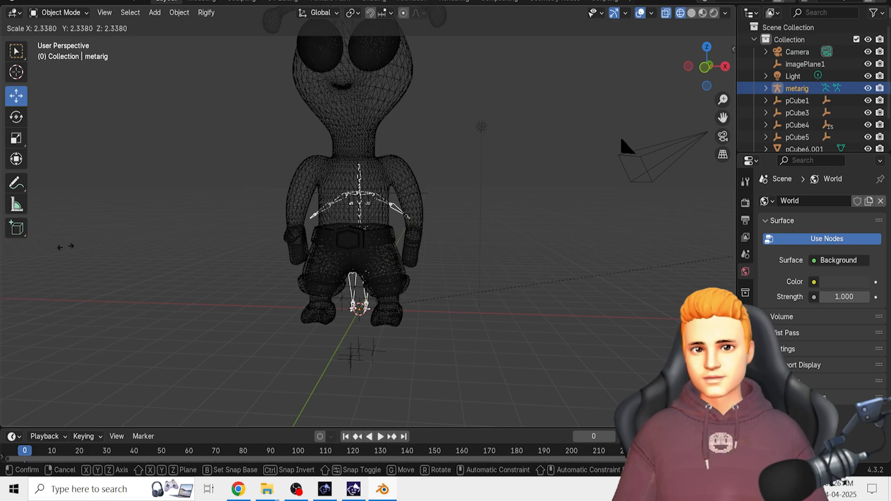
left_click(177, 248)
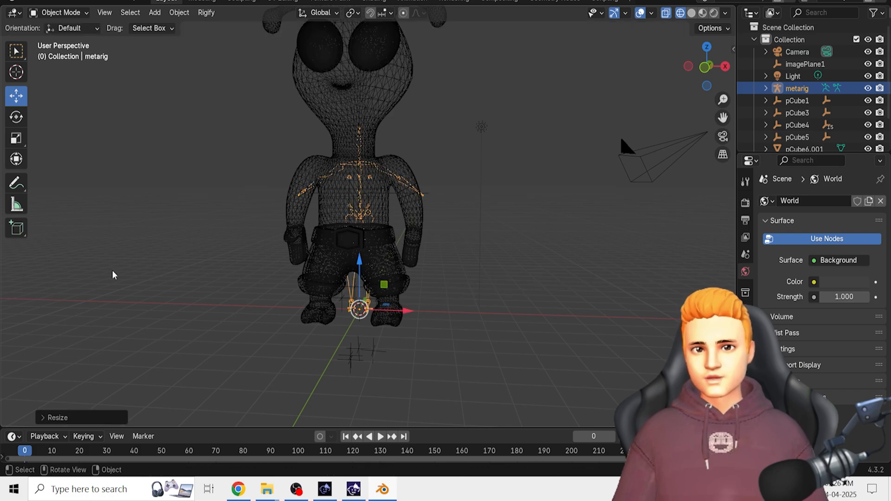
- Move the character mesh backward along the Y axis so the metarig sits inside its body
middle_click_drag(114, 275, 327, 265)
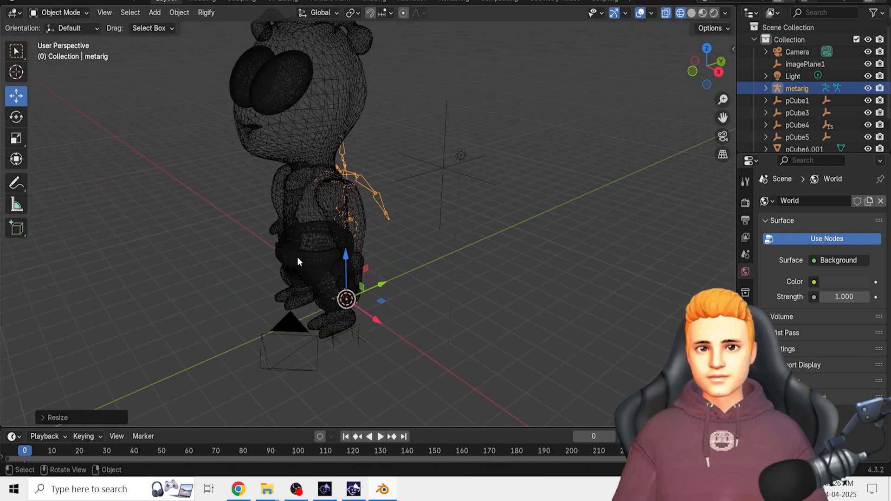
left_click(297, 269)
left_click_drag(357, 292, 493, 316)
left_click(493, 315)
middle_click_drag(493, 315, 547, 292)
- Select the metarig and turn on In Front in its armature viewport display settings
scroll(404, 251, "up", 5)
left_click(369, 219)
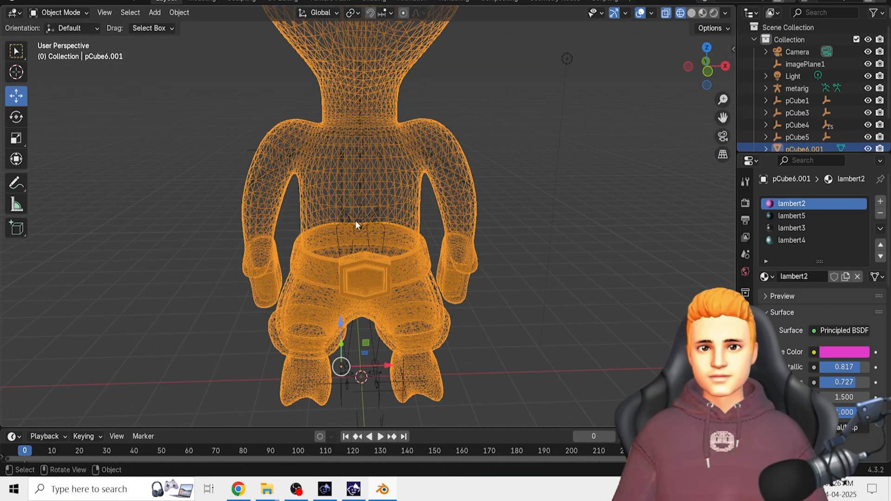
left_click(357, 222)
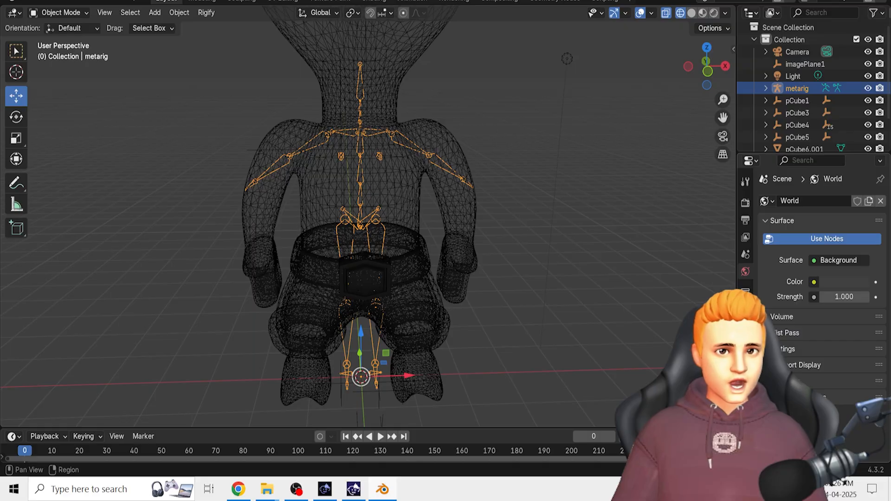
left_click(746, 341)
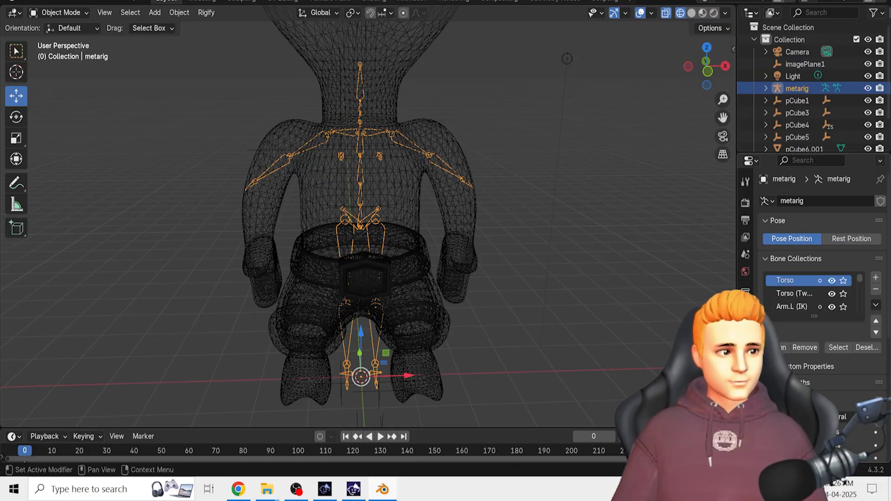
scroll(817, 279, "down", 3)
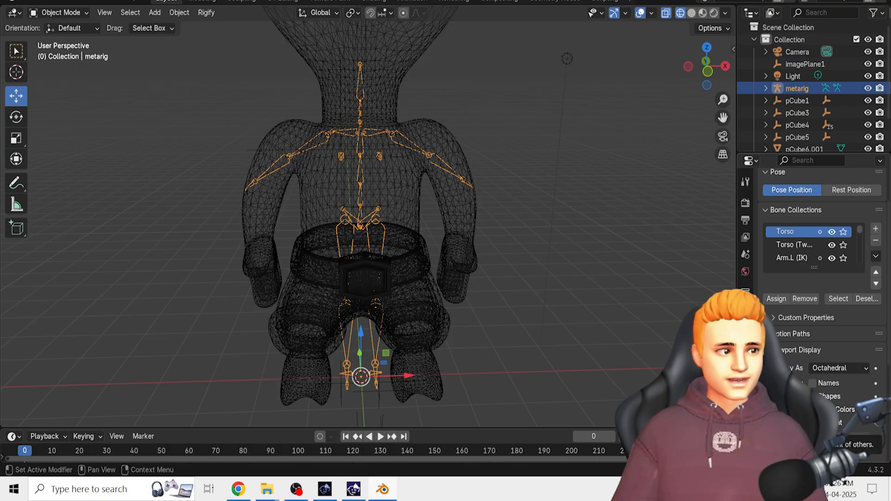
left_click(813, 423)
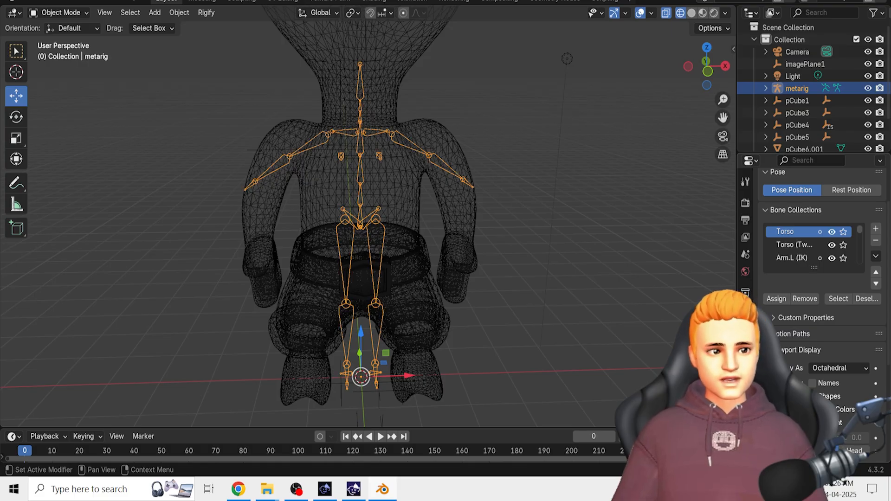
left_click(571, 317)
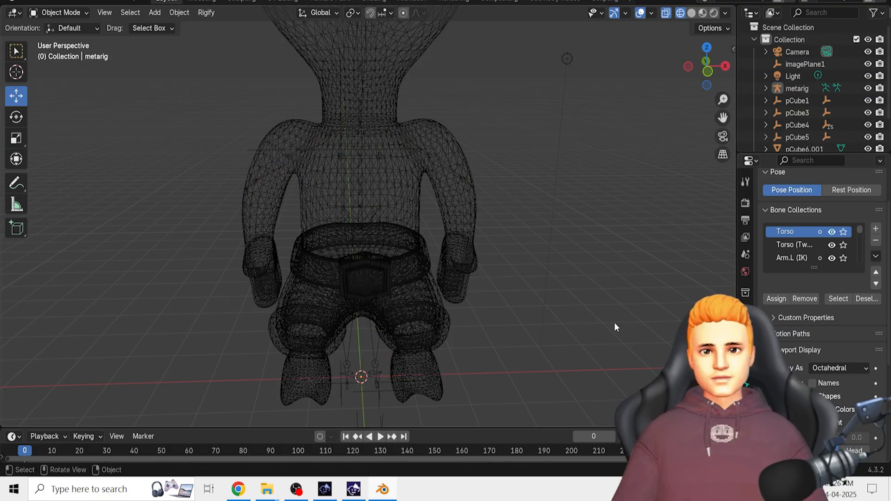
- Switch the viewport shading back to Material Preview
left_click(364, 177)
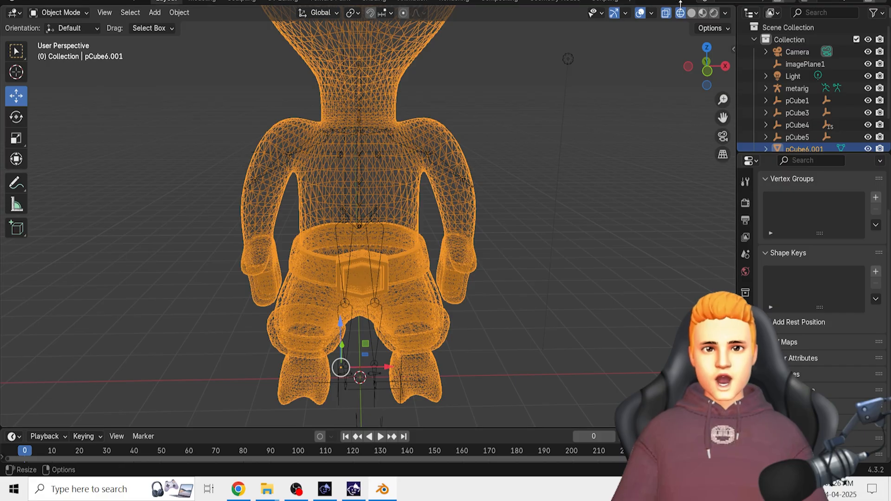
left_click(702, 12)
middle_click_drag(396, 279, 394, 241)
left_click(61, 12)
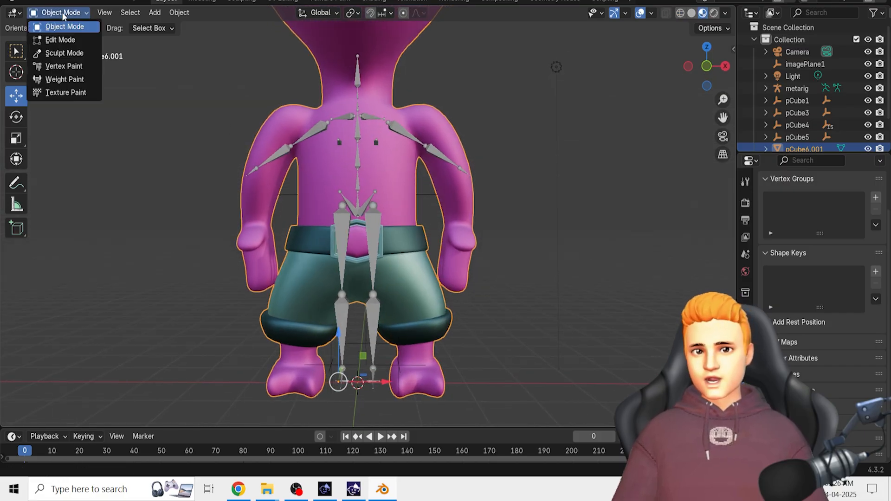
left_click(60, 39)
left_click(362, 205)
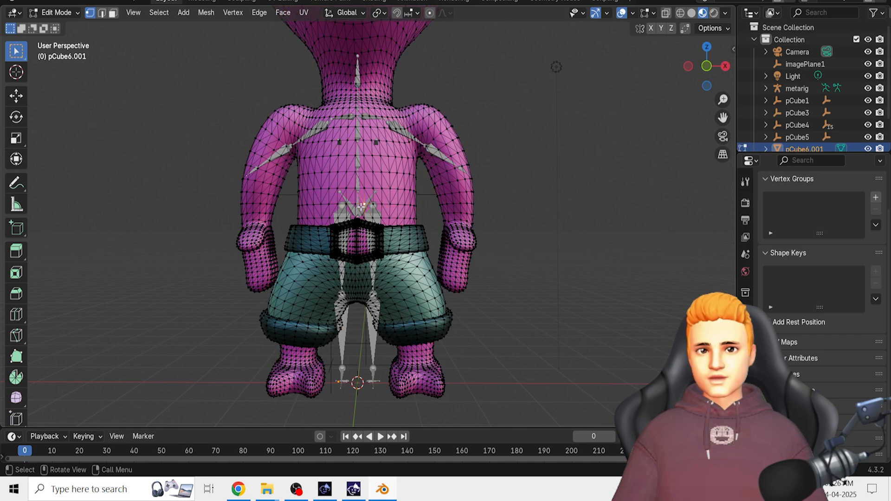
left_click(51, 13)
left_click(60, 27)
- Put the metarig into Edit Mode and enable X-axis mirroring for its bones
left_click(356, 209)
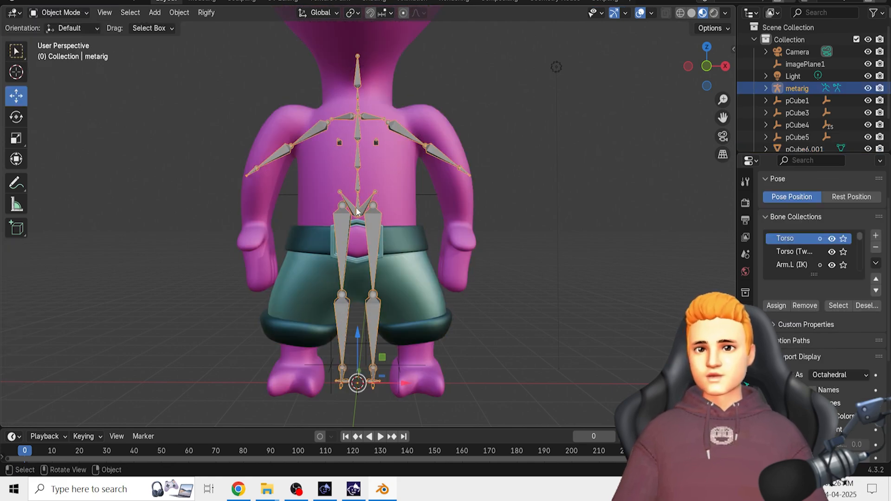
left_click(46, 13)
left_click(58, 38)
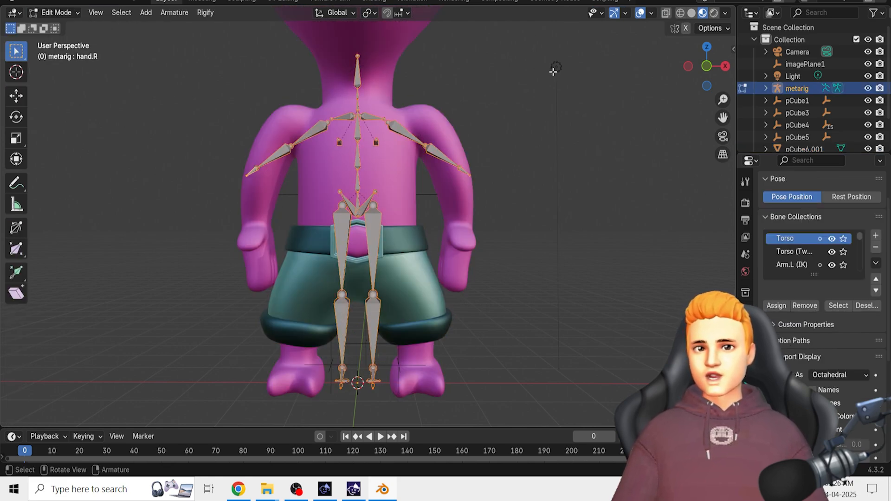
left_click(686, 28)
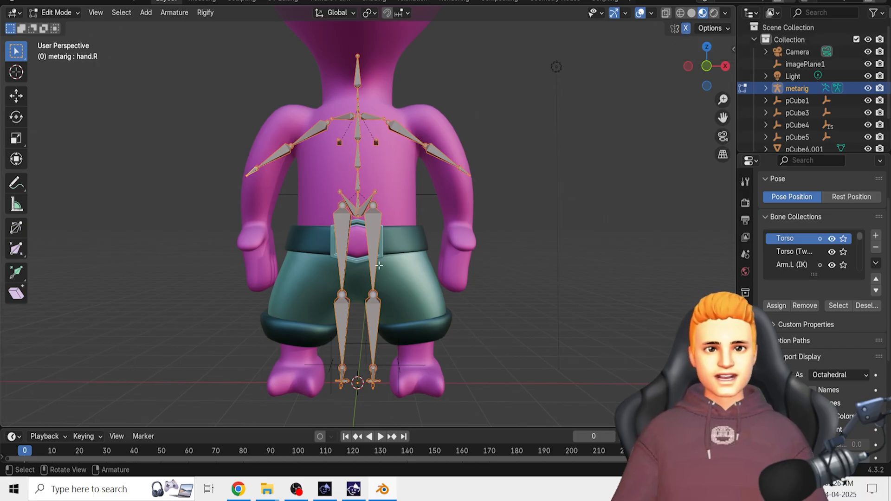
- Select the pelvis end and thigh top joints on one side and move them outward and down to the belt's side
key("b")
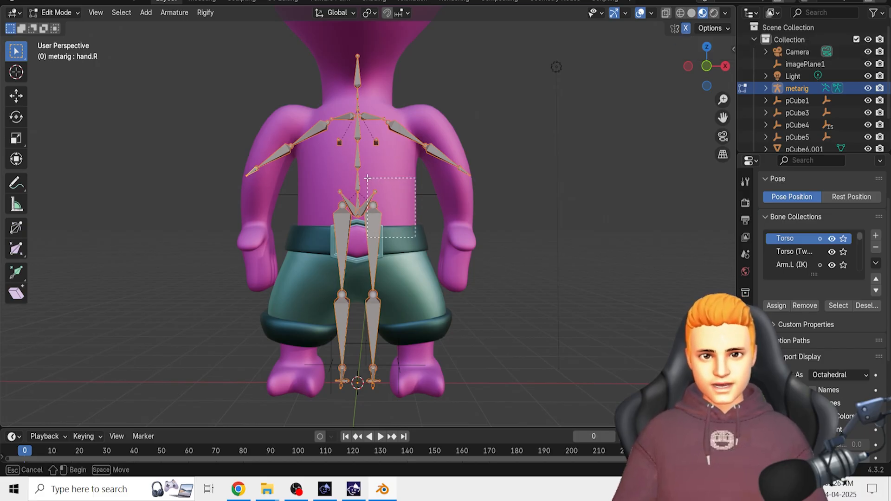
left_click_drag(367, 178, 399, 216)
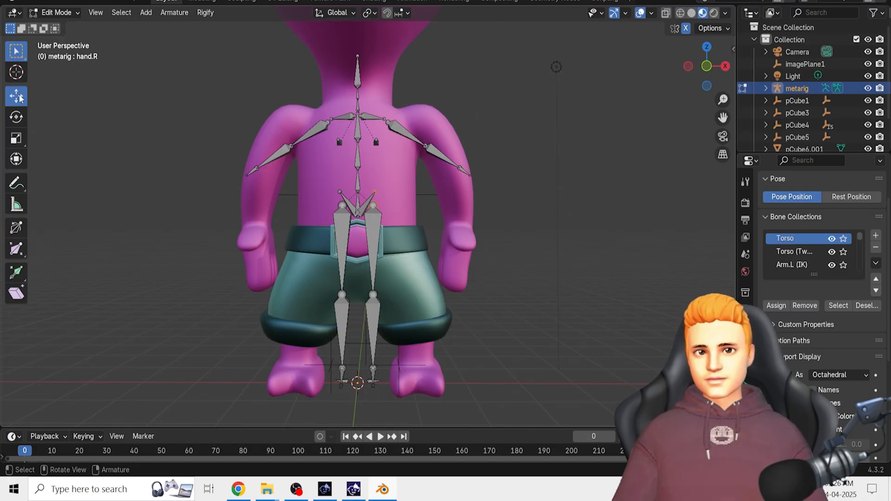
left_click_drag(371, 199, 420, 249)
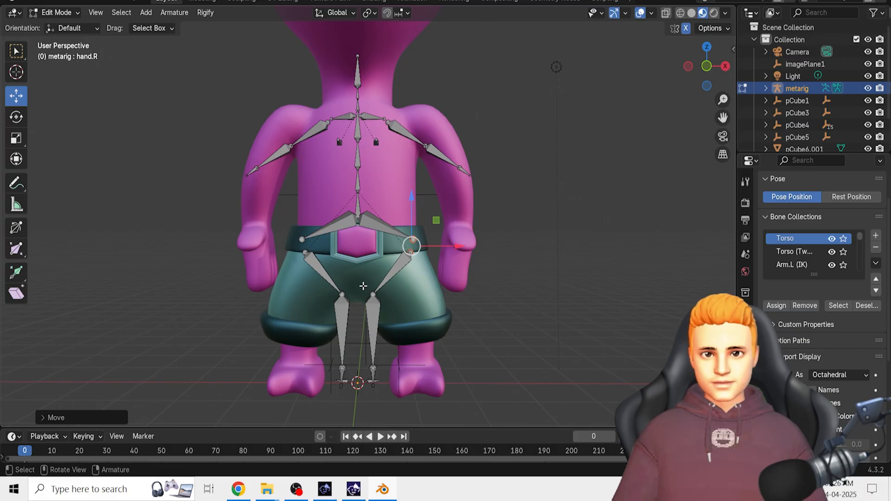
- Move the knee joint outward and down to the cuff of the shorts, straight below the hip joint
left_click(372, 295)
left_click_drag(418, 294, 460, 319)
left_click_drag(413, 251, 413, 283)
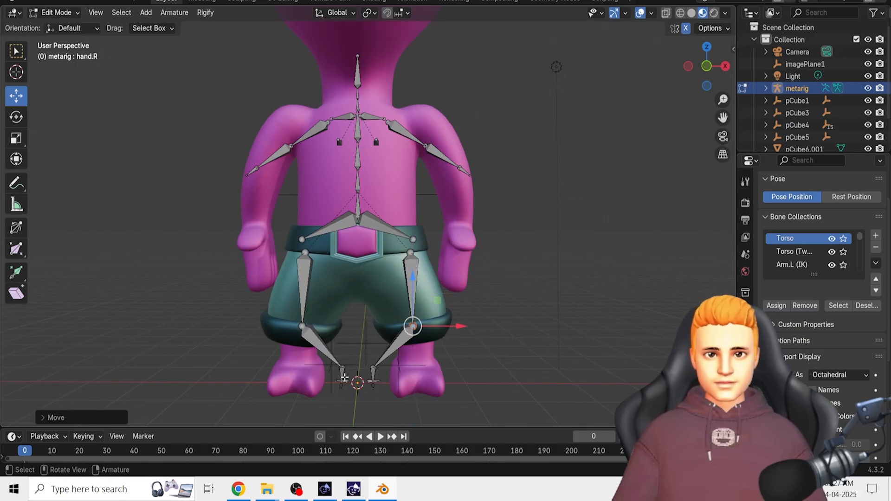
- Move the ankle and foot joints outward about 0.8 m into the character's foot, straight below the knee
left_click(373, 381)
left_click_drag(420, 382, 466, 395)
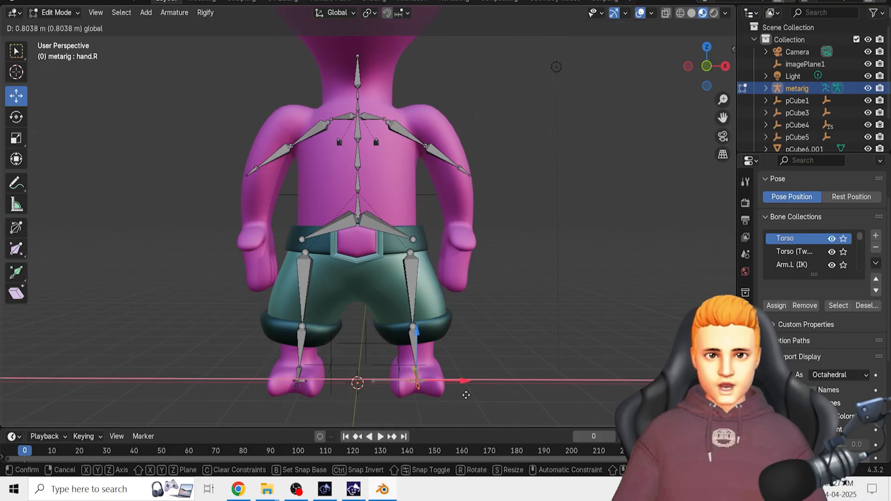
left_click(466, 395)
- Adjust the foot joints front to back in a side view so the foot bones lie inside the character's foot
middle_click_drag(563, 354, 330, 390)
left_click(318, 391)
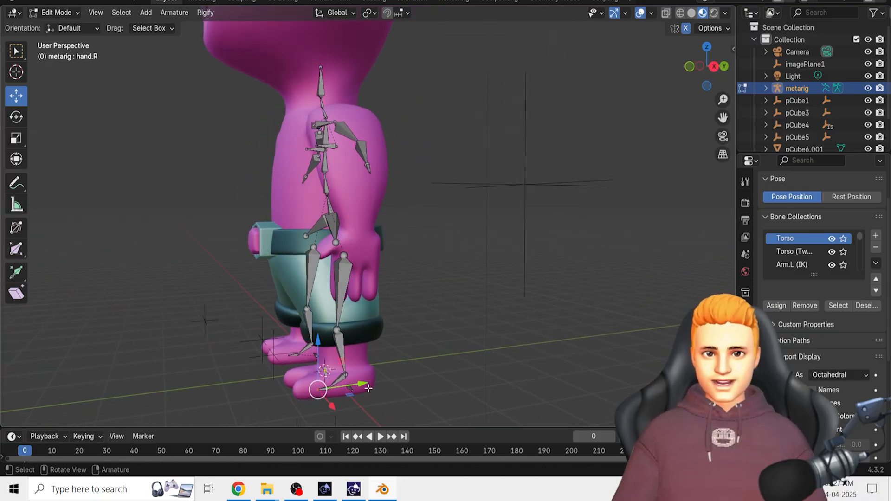
left_click_drag(364, 386, 350, 389)
left_click_drag(390, 412, 416, 372)
left_click_drag(331, 322, 387, 323)
left_click(452, 308)
middle_click_drag(452, 308, 535, 316)
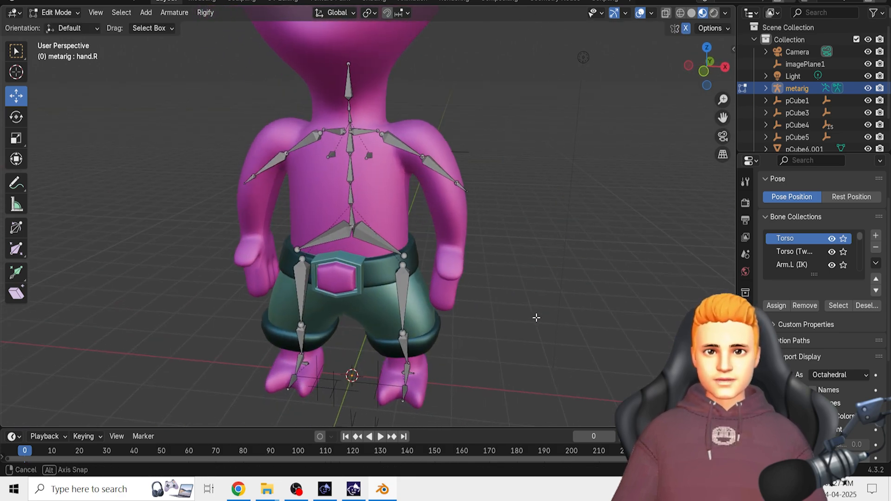
- Move the shoulder, elbow, wrist and hand-end joints on one side outward and down so the bones follow the hanging arm
left_click(382, 131)
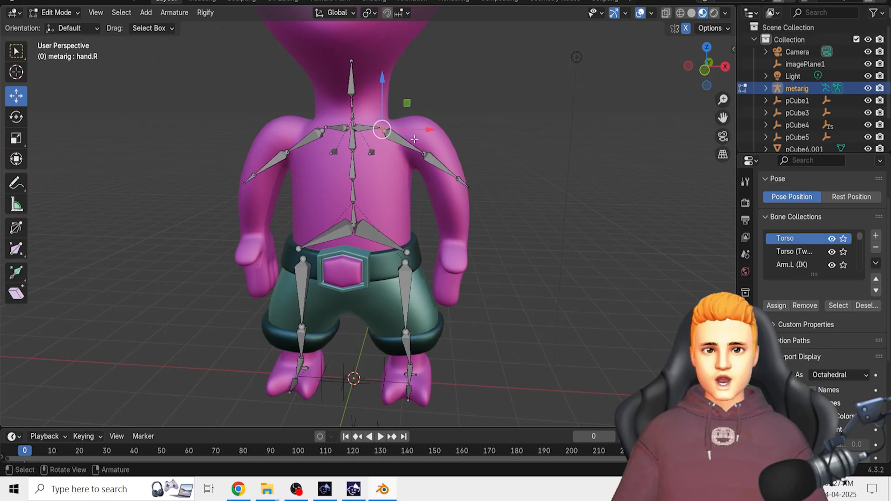
left_click_drag(431, 130, 460, 130)
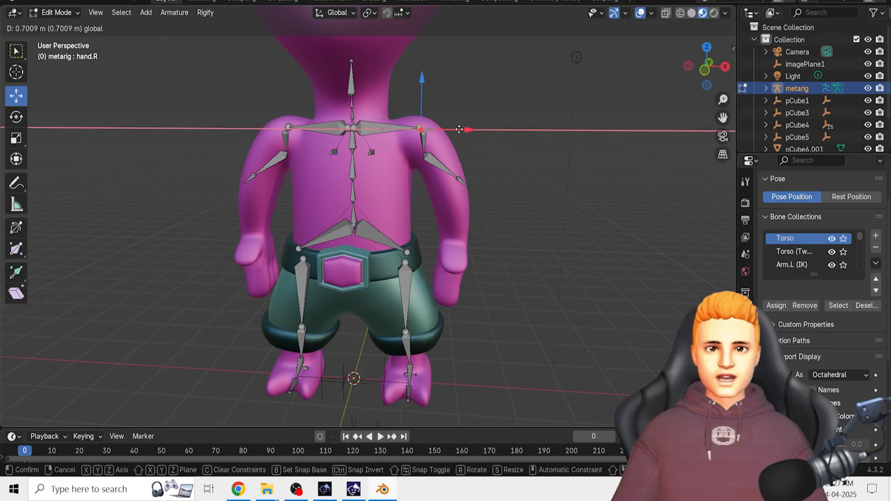
left_click(464, 183)
left_click_drag(465, 182, 462, 253)
left_click(423, 153)
left_click_drag(423, 153, 453, 193)
left_click_drag(497, 294, 448, 294)
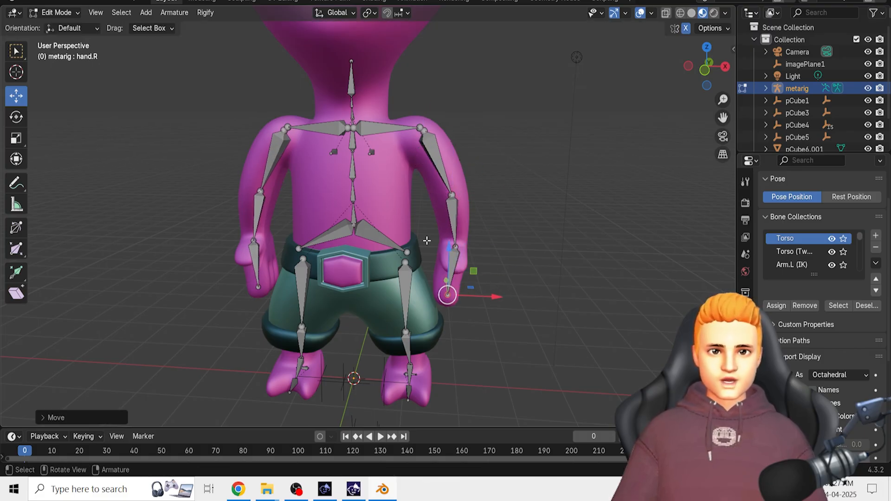
left_click(456, 247)
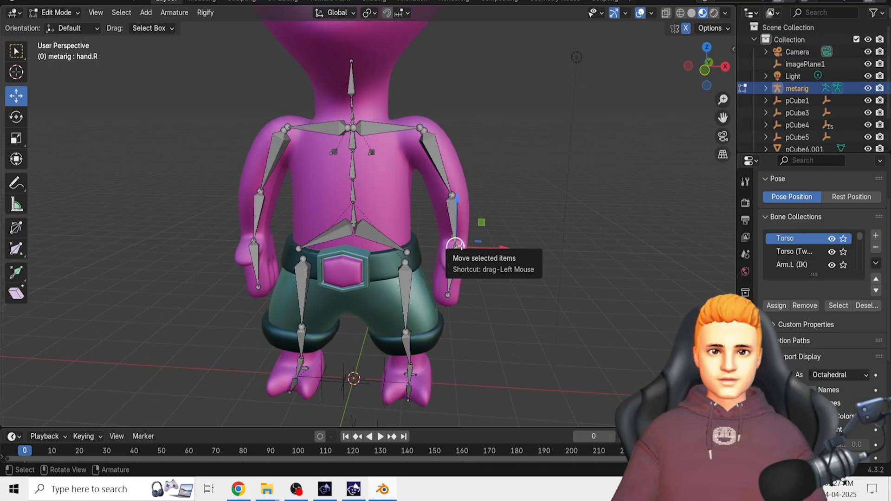
left_click_drag(456, 246, 453, 247)
- Shift the hand-end and elbow joints front to back in a side view so the arm bones run inside the arm
middle_click_drag(454, 247, 412, 292)
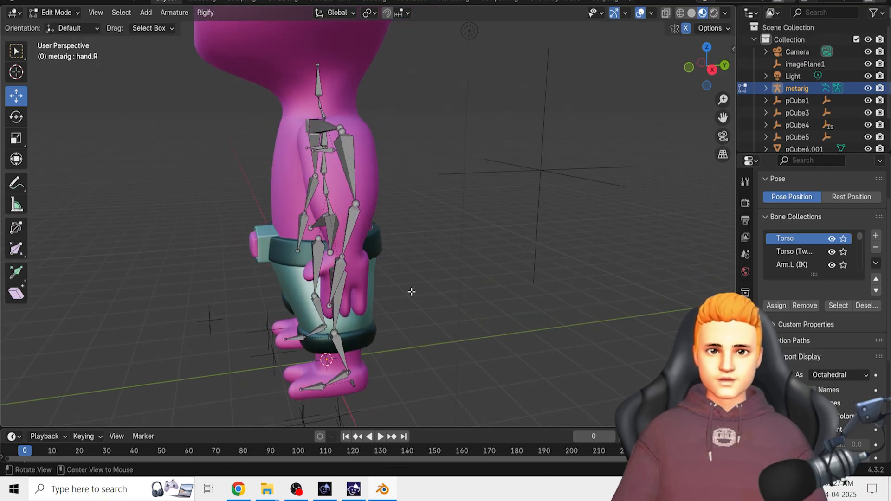
left_click_drag(369, 293, 333, 293, "alt")
left_click(287, 294)
middle_click_drag(400, 262, 412, 258)
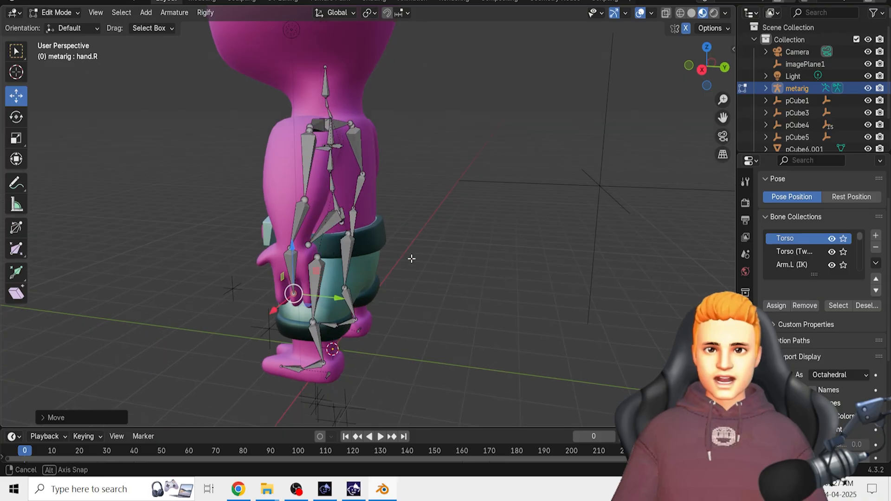
left_click(304, 200)
left_click_drag(336, 204, 329, 203)
- Raise the head bone's tip to the upper head and move the neck joints up to fit the character's neck and head base
middle_click_drag(403, 219, 576, 219)
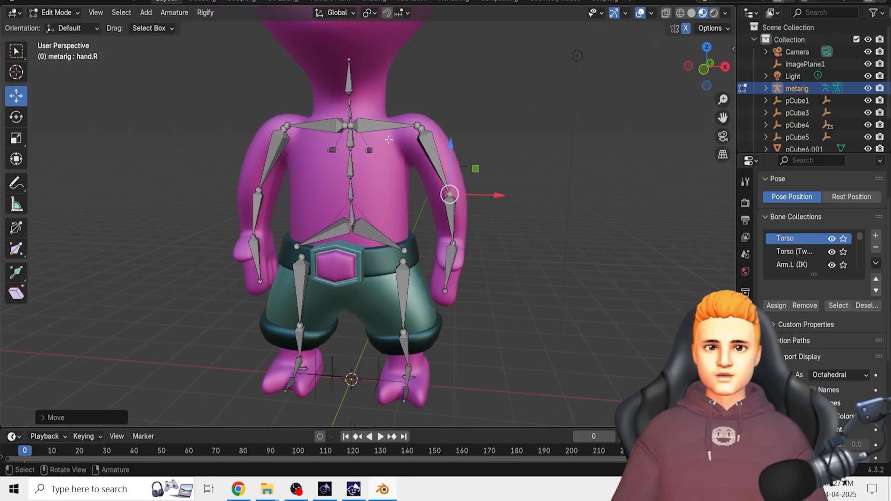
left_click(349, 63)
scroll(365, 80, "down", 3)
left_click_drag(368, 79, 367, 22)
left_click_drag(342, 133, 379, 148)
left_click_drag(358, 119, 358, 97)
left_click(418, 155)
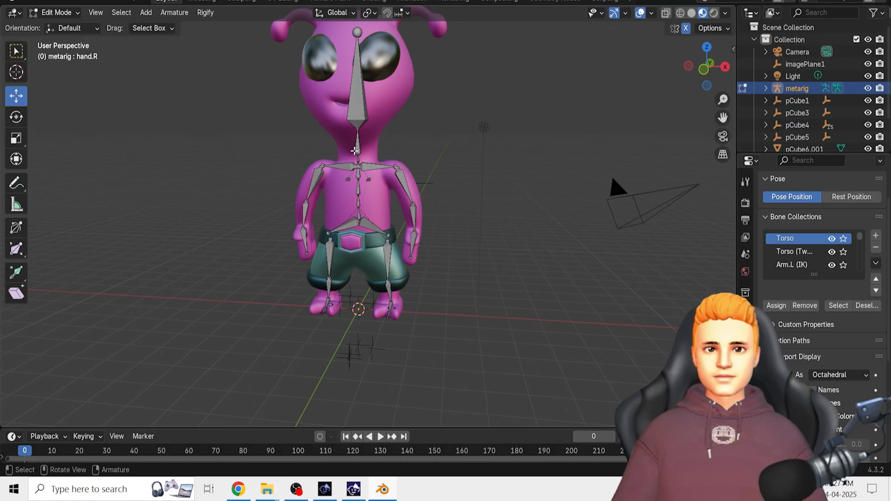
mouse_move(363, 152)
left_mouse_down()
mouse_move(379, 159)
mouse_move(358, 150)
left_mouse_up()
left_click(475, 163)
- Move the breast bone's end outward across the upper chest
middle_click_drag(506, 187, 485, 189)
scroll(399, 209, "up", 4)
left_click_drag(401, 191, 429, 157)
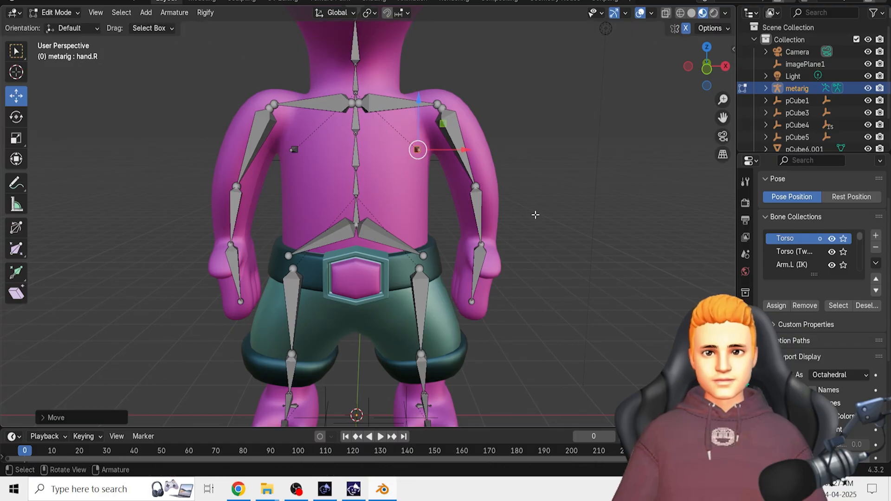
middle_click_drag(529, 237, 505, 278)
scroll(505, 278, "down", 2)
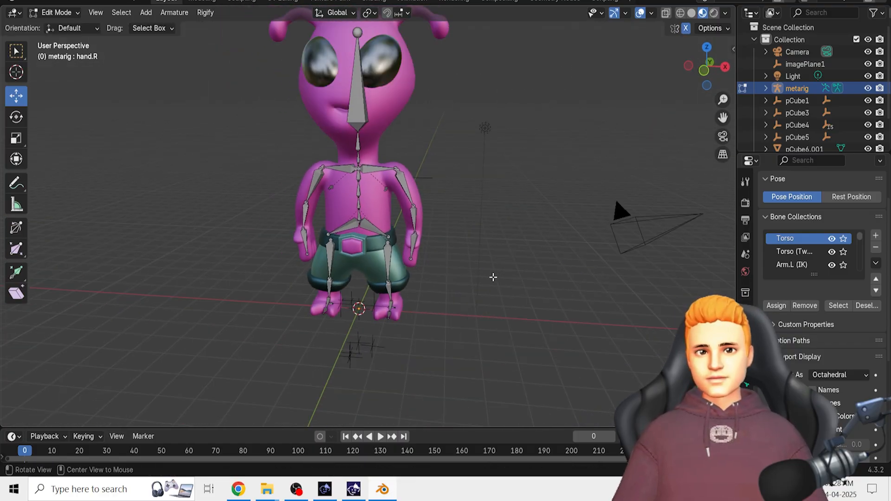
middle_click_drag(457, 313, 441, 335)
scroll(432, 334, "up", 2)
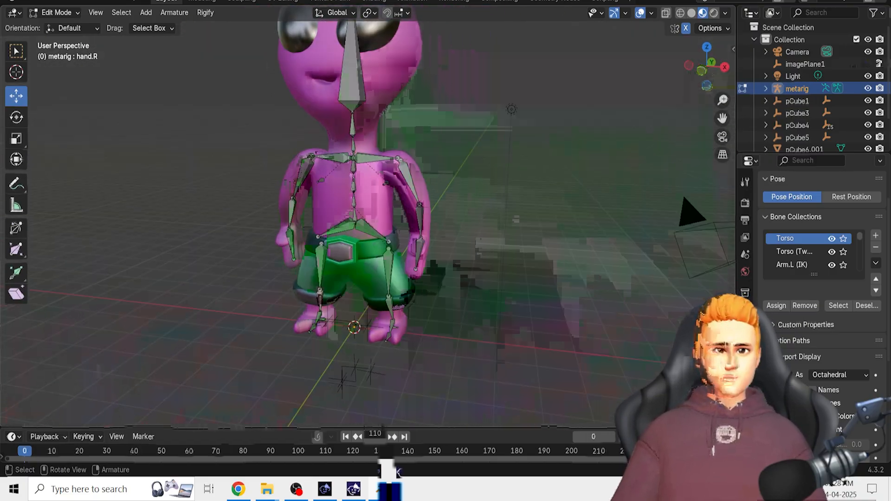
- Try to generate the Rigify rig from the metarig in Edit Mode, and undo it
scroll(864, 395, "down", 2)
scroll(864, 395, "down", 4)
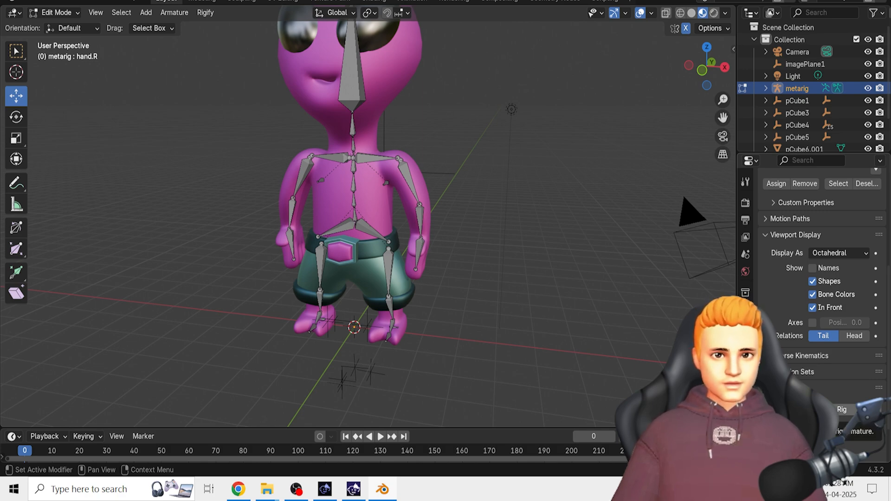
left_click(841, 410)
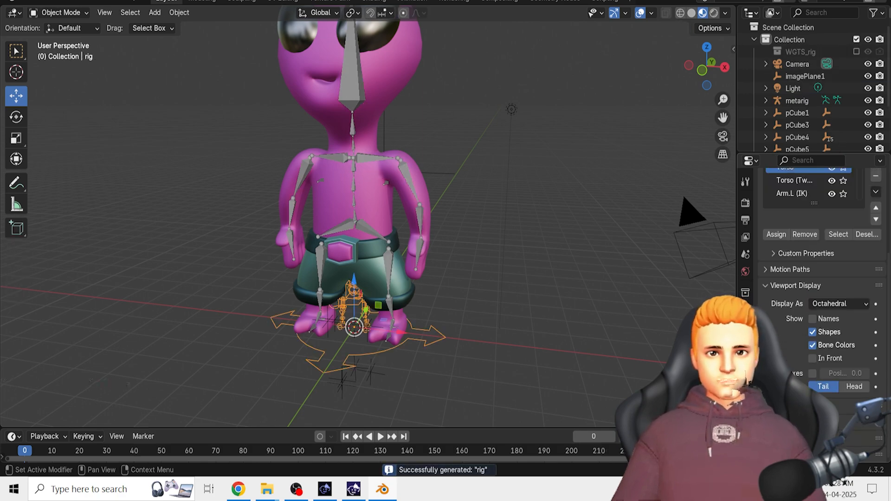
key("ctrl+z")
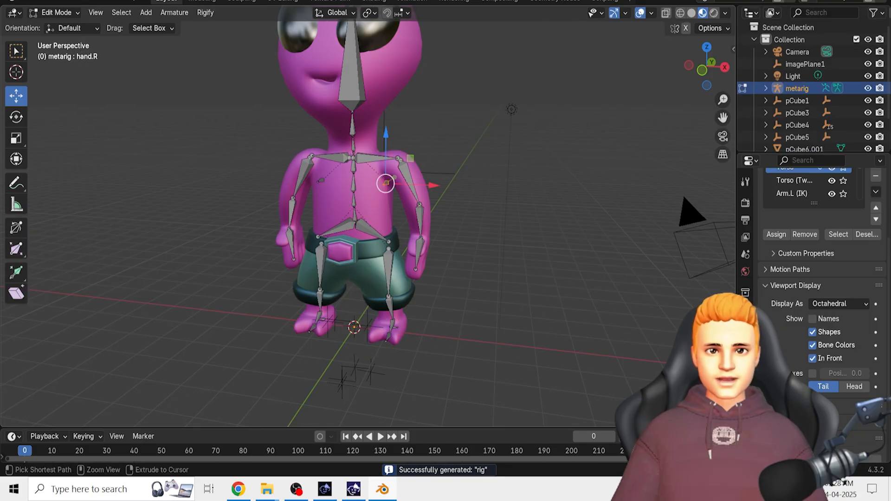
- Return the metarig to Object Mode and apply its scale
left_click(355, 226)
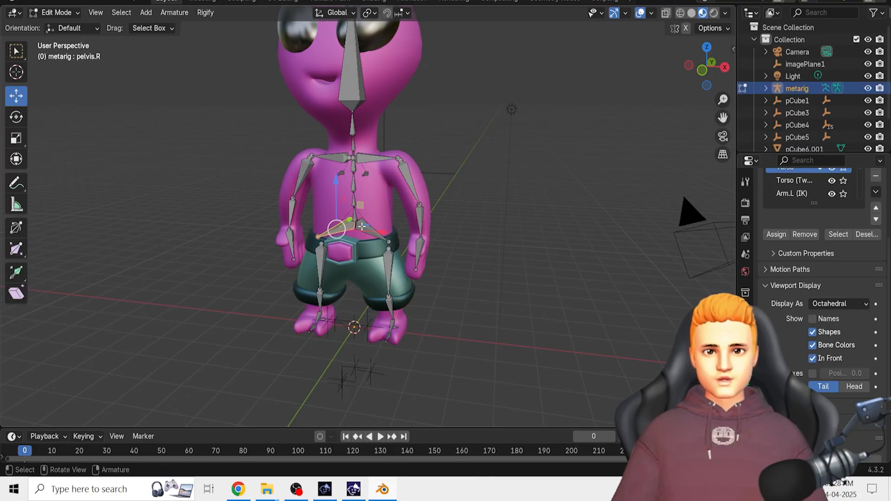
left_click(58, 12)
left_click(63, 29)
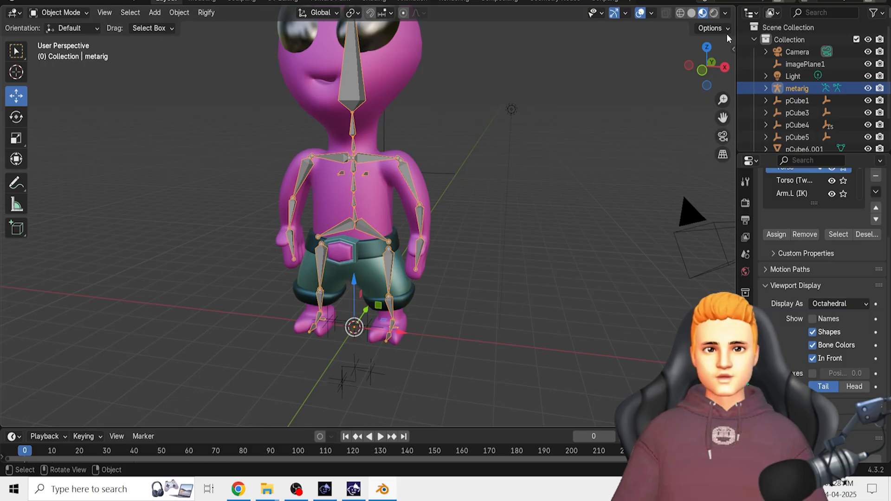
left_click(177, 11)
mouse_move(213, 74)
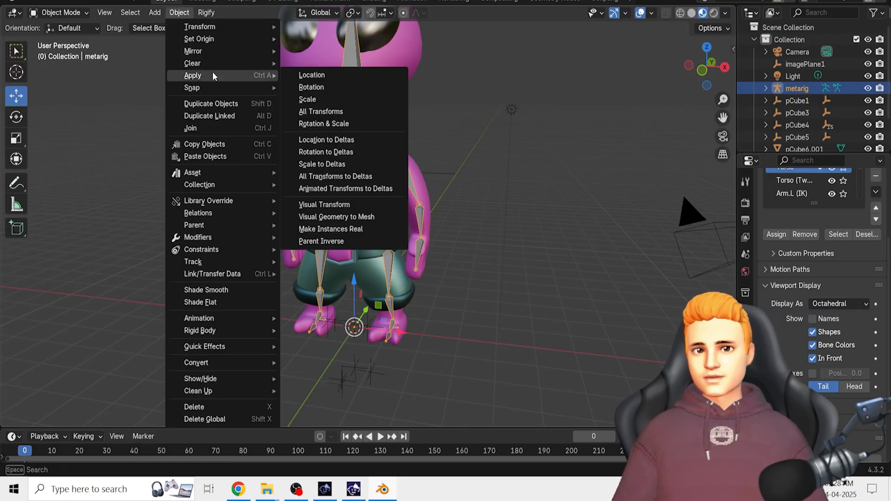
left_click(333, 100)
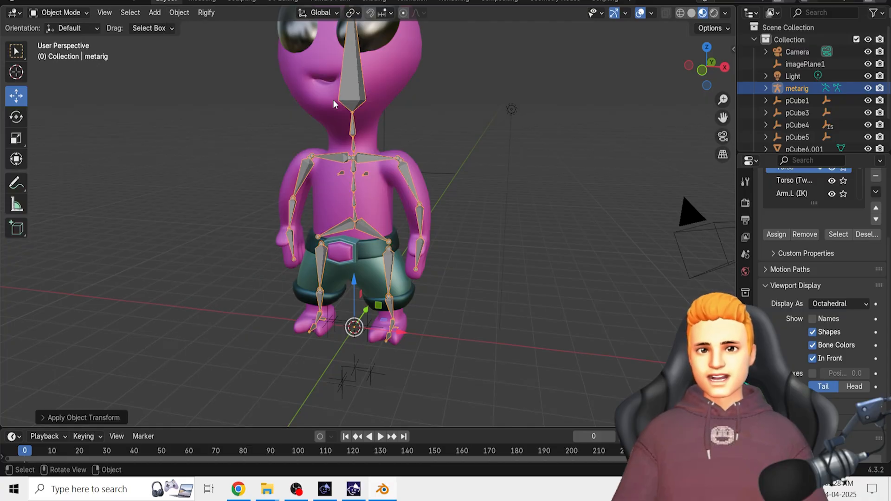
- Check the metarig's location, rotation and scale values, and deselect it
left_click(733, 49)
left_click(729, 104)
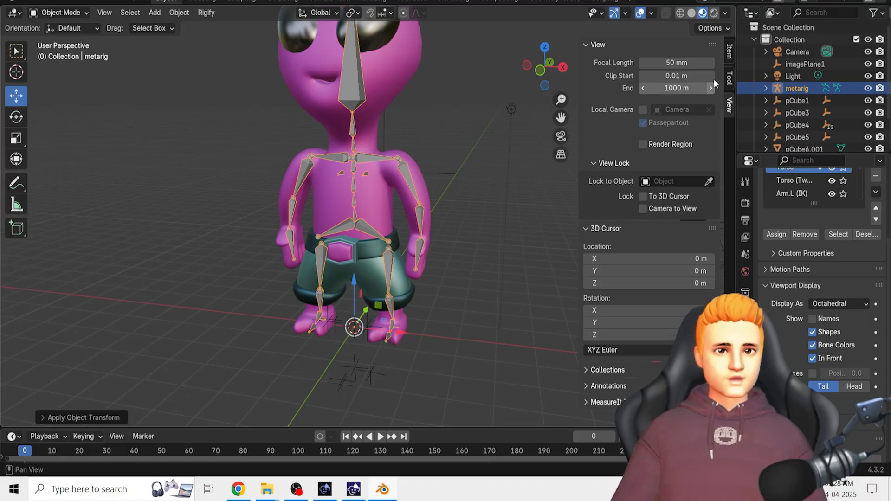
left_click(730, 75)
left_click(730, 53)
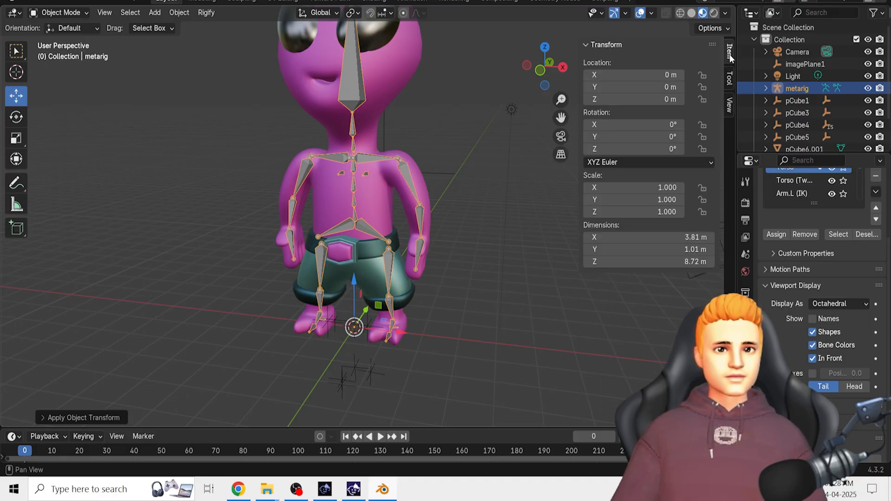
left_click(498, 197)
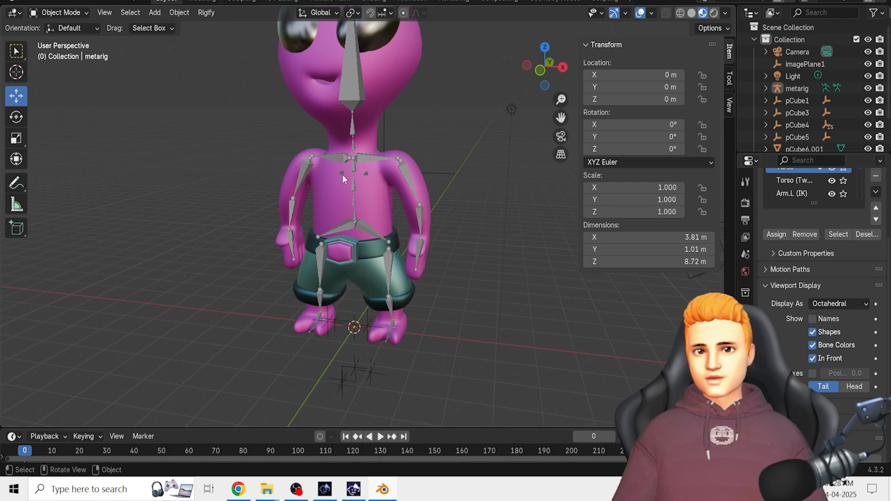
- Generate the Rigify control rig from the metarig and hide the metarig
scroll(846, 411, "down", 2)
left_click(846, 411)
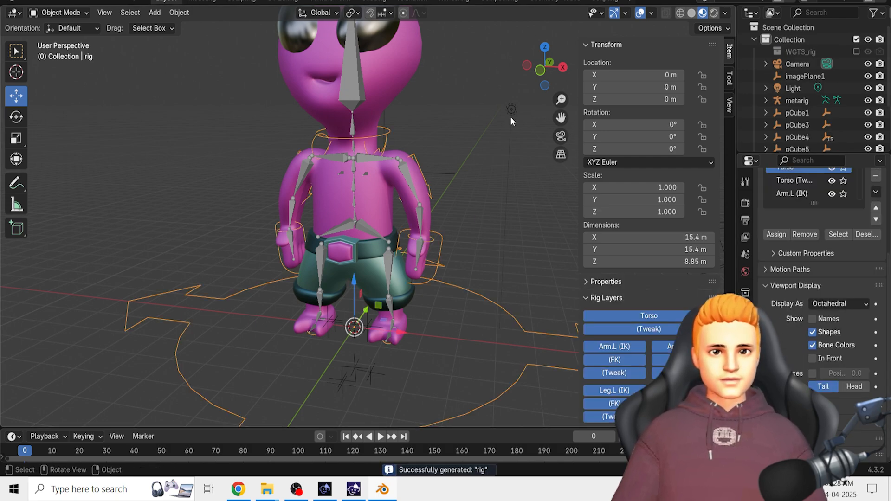
middle_click_drag(455, 122, 441, 160)
scroll(411, 189, "up", 2)
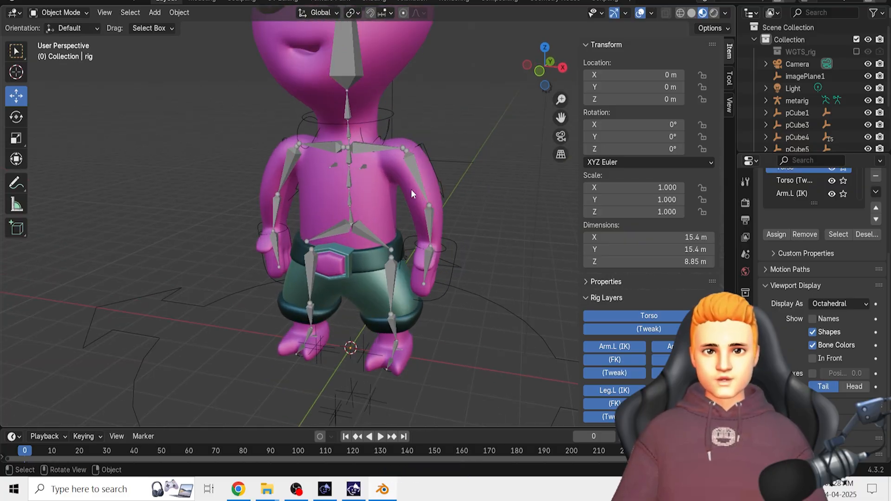
left_click(868, 101)
middle_click_drag(487, 208, 495, 206)
- Try to set up parenting with the generated rig selected first and the alien mesh selected last as the active object
left_click(453, 245)
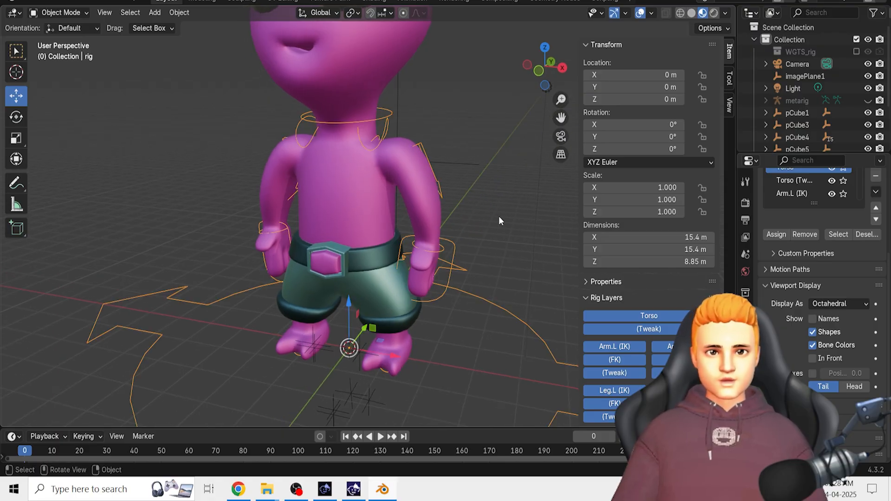
left_click(430, 216, "shift")
scroll(430, 216, "down", 3)
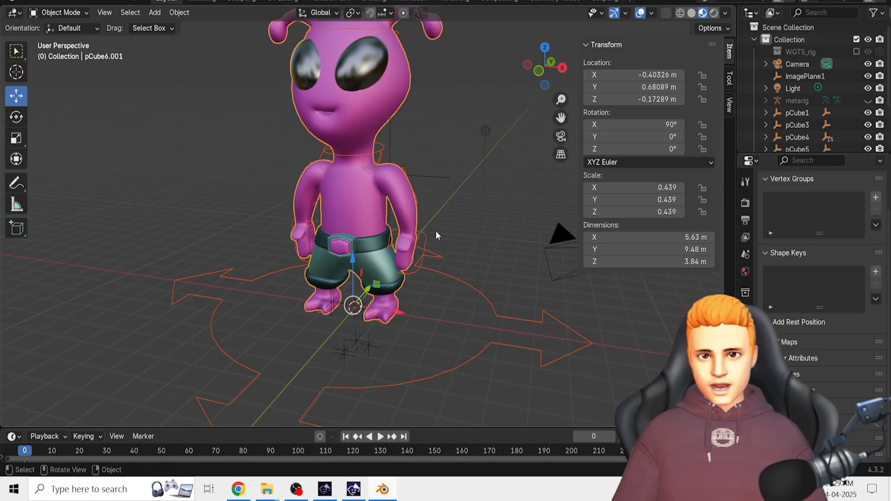
key("ctrl+p")
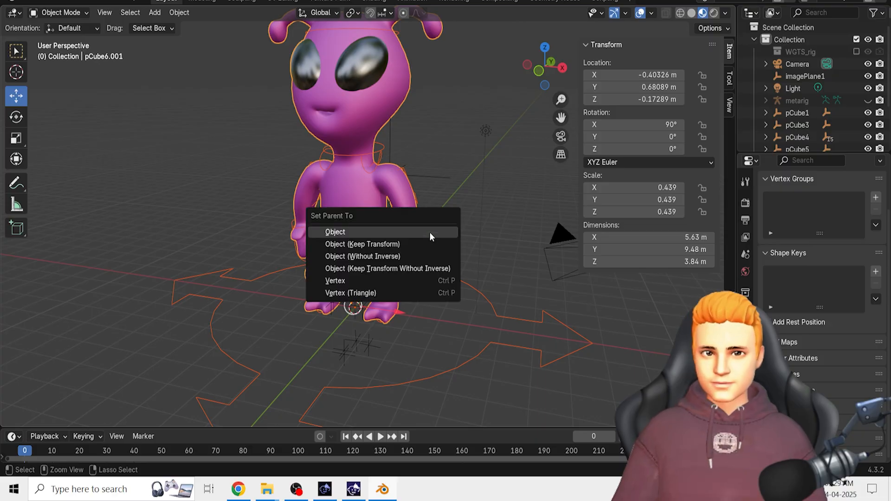
left_click(405, 271)
left_click(188, 150)
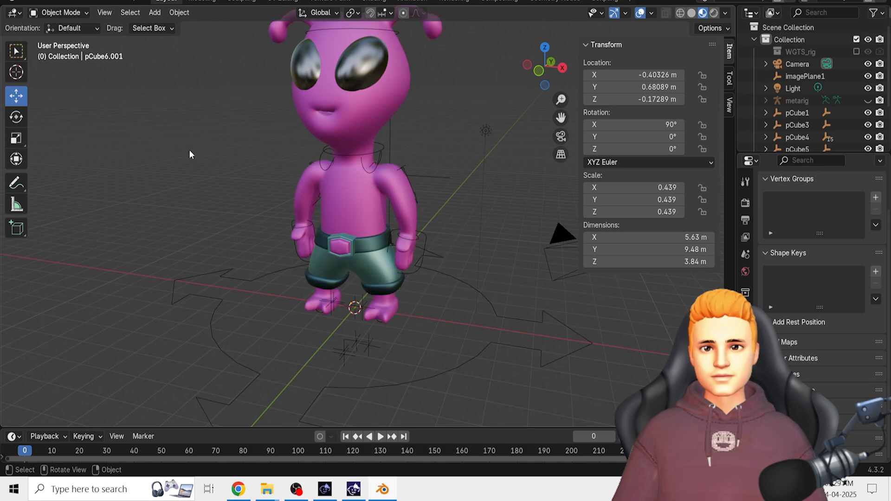
left_click(395, 236)
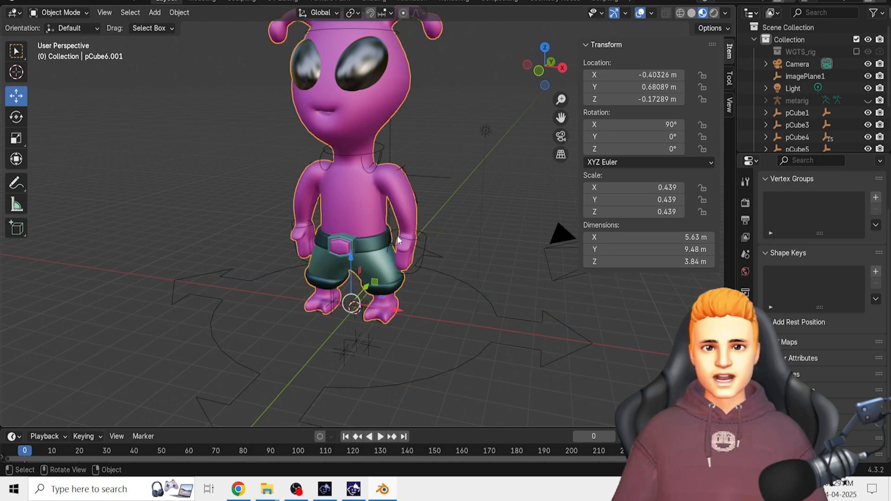
left_click(417, 239)
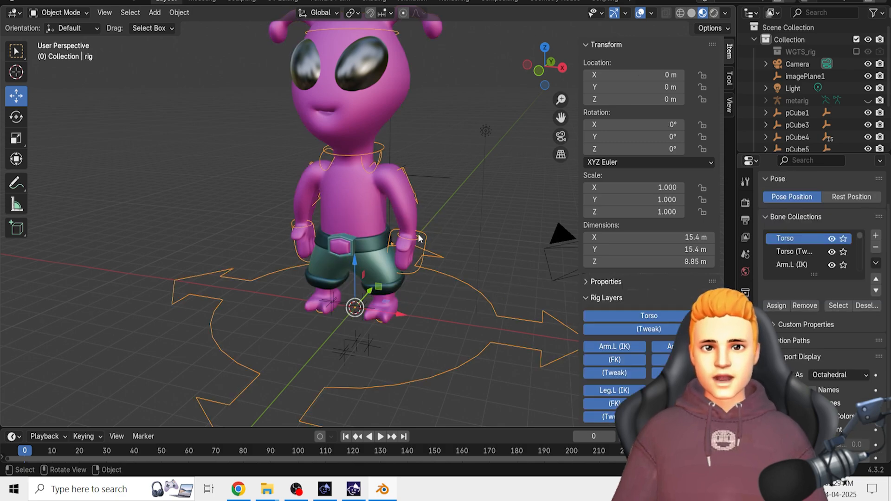
left_click(409, 212, "shift")
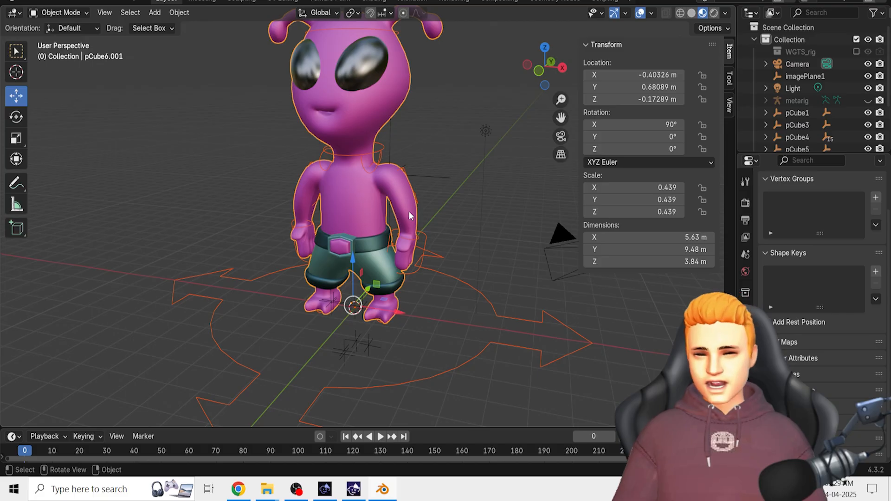
key("ctrl+p")
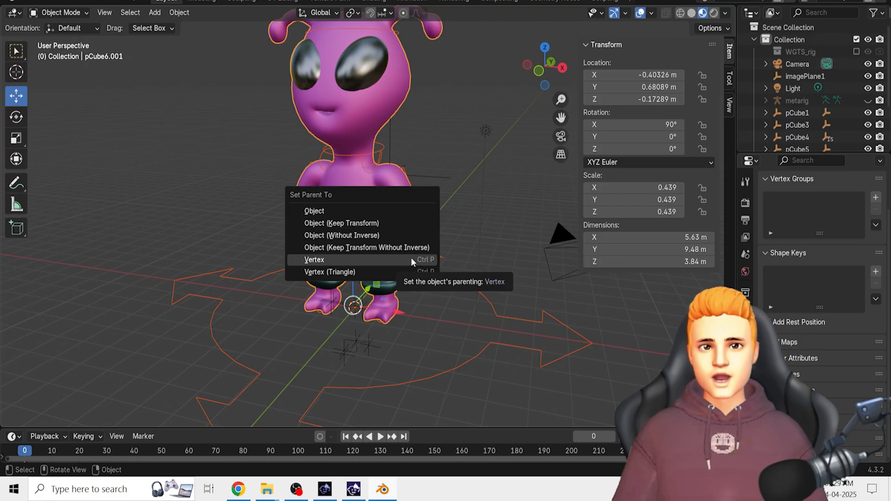
left_click(200, 184)
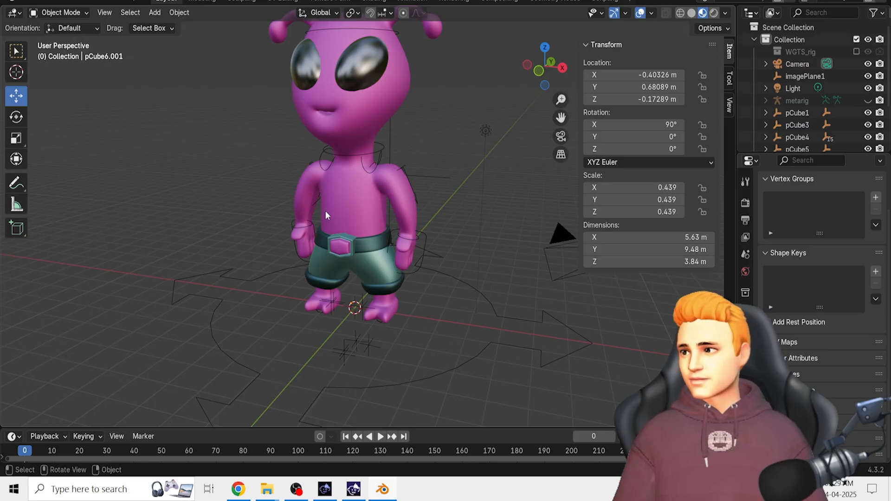
- Parent the alien mesh to the generated rig with automatic weights, selecting the mesh first and the rig last
left_click(375, 196)
key("shift")
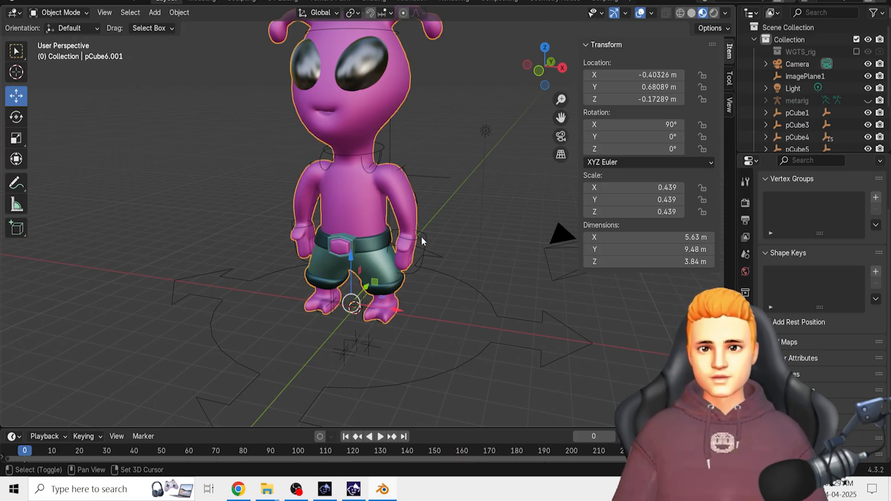
left_click(422, 237, "shift")
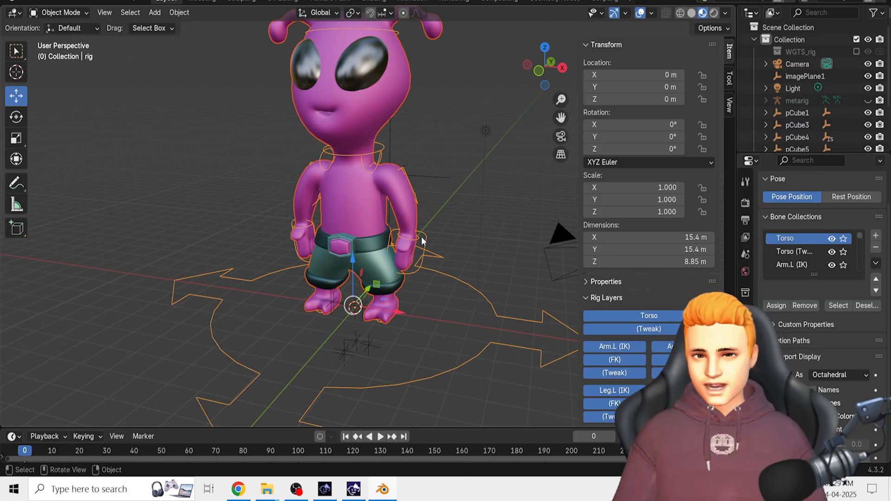
key("ctrl+p")
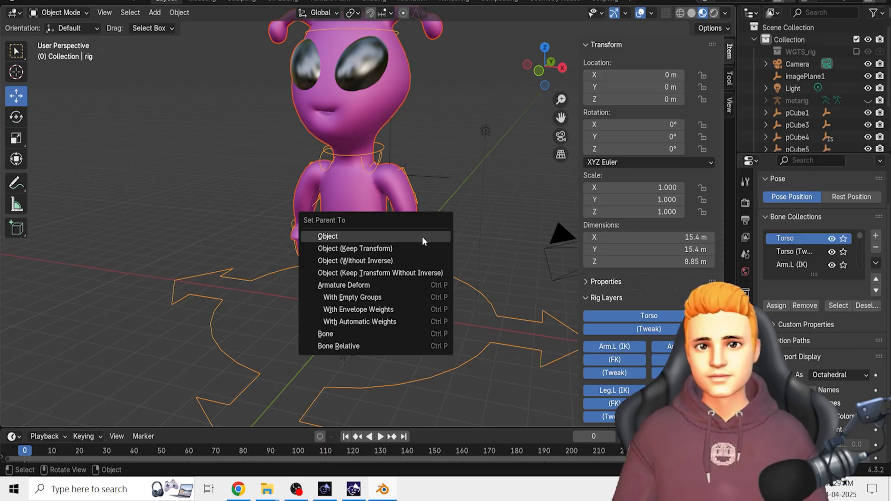
left_click(403, 319)
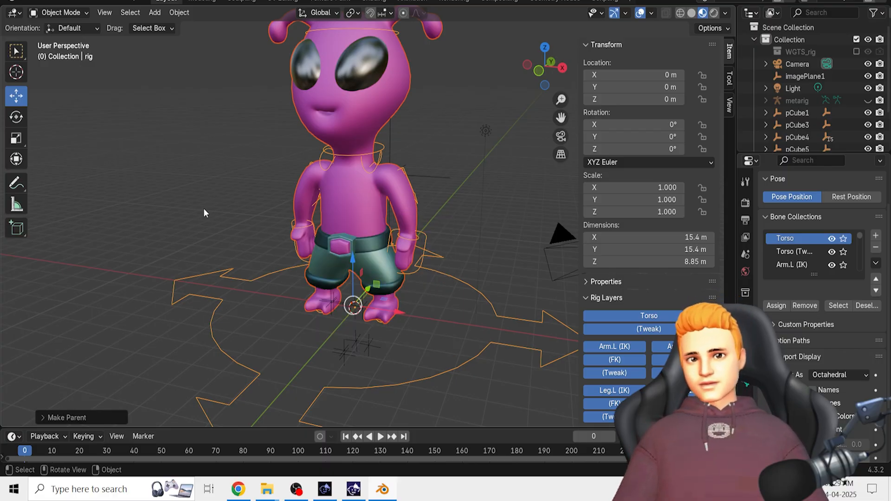
- Switch the generated rig from Object Mode to Pose Mode
left_click(68, 15)
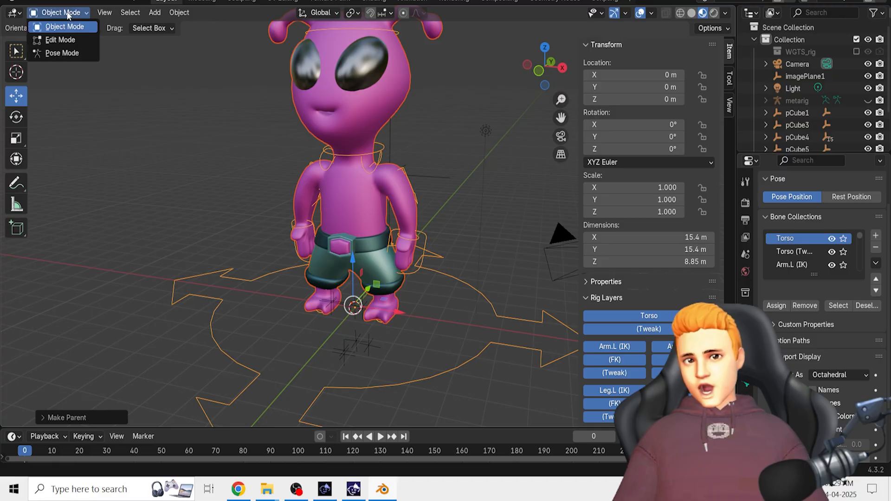
left_click(72, 53)
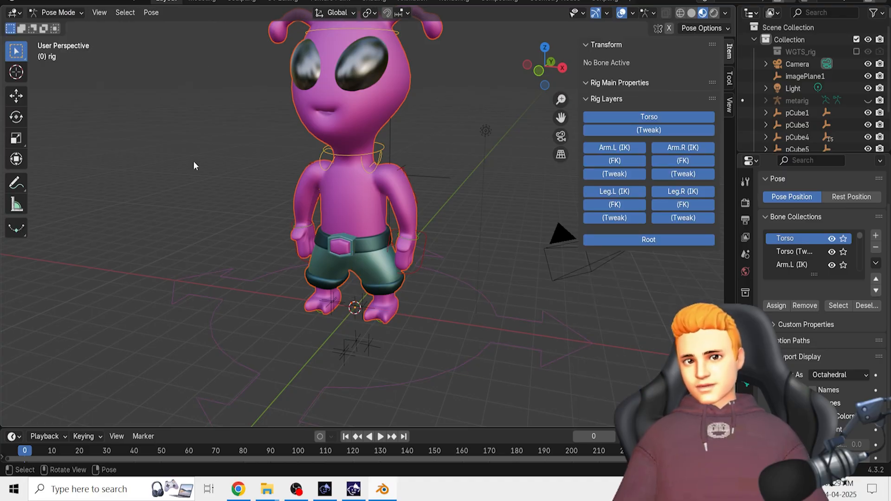
middle_click_drag(195, 165, 465, 265)
left_click(407, 254)
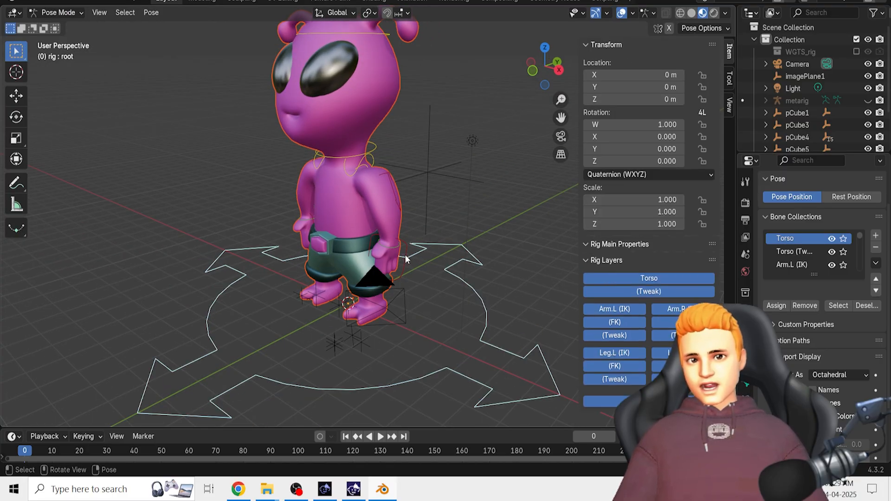
- Move the left hand IK control forward to about -1.66 m on Y and rotate it to turn the palm outward
left_click(405, 256)
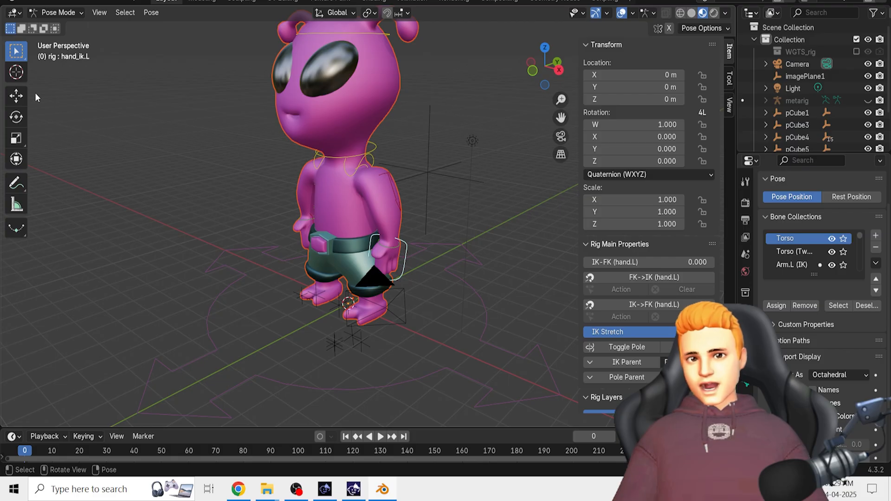
left_click(16, 96)
left_click_drag(415, 234, 378, 269)
left_click(16, 117)
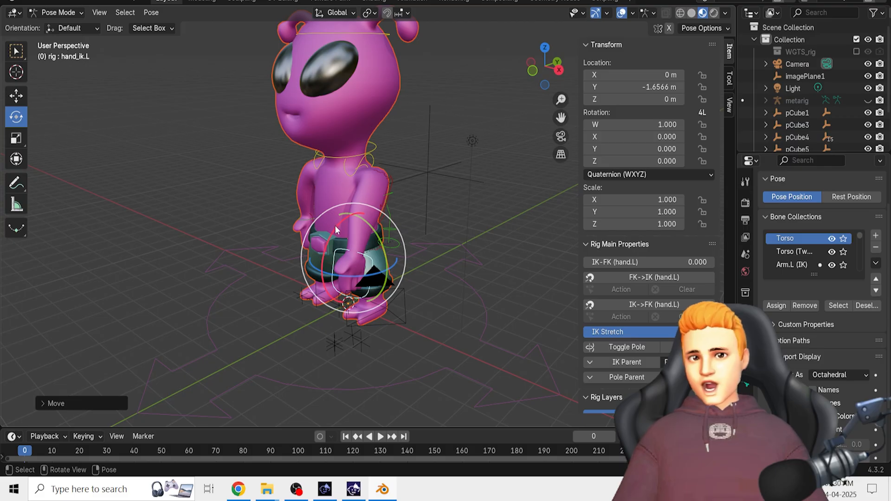
mouse_move(379, 232)
left_mouse_down()
mouse_move(375, 202)
mouse_move(380, 232)
left_mouse_up()
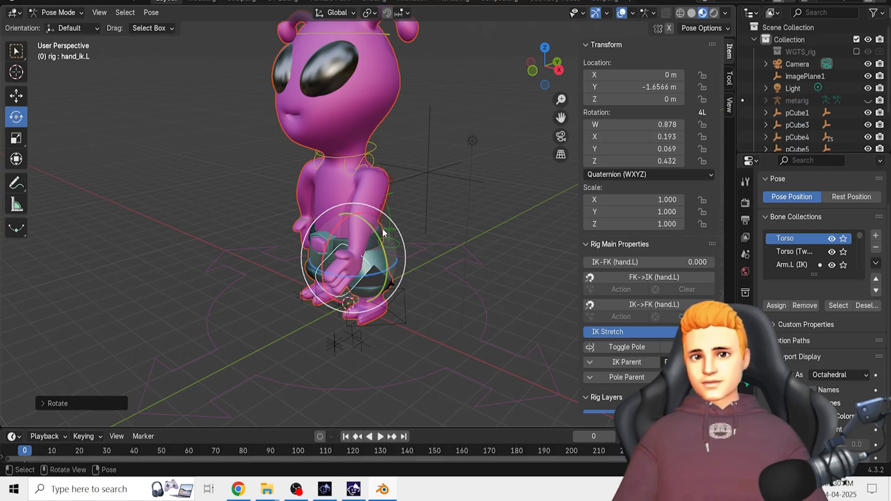
- Rotate the right hand IK control slightly and move it backward to about 1.75 m on Y
middle_click_drag(409, 232, 478, 234)
left_click(294, 253)
middle_click_drag(294, 254, 342, 268)
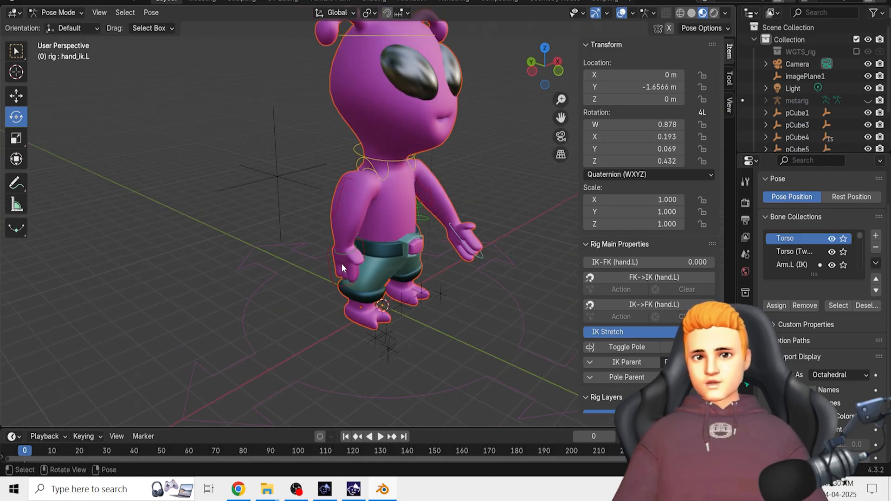
left_click(341, 268)
left_click_drag(377, 242, 385, 275)
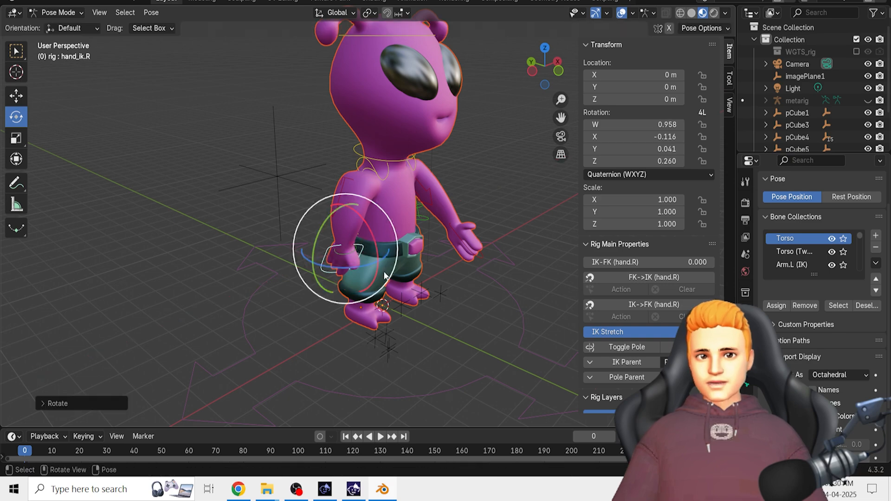
left_click(21, 95)
left_click_drag(316, 237, 279, 216)
- Try moving the root control vertically, and move the left toe IK control to about 0.14 m on Z
middle_click_drag(460, 310, 416, 319)
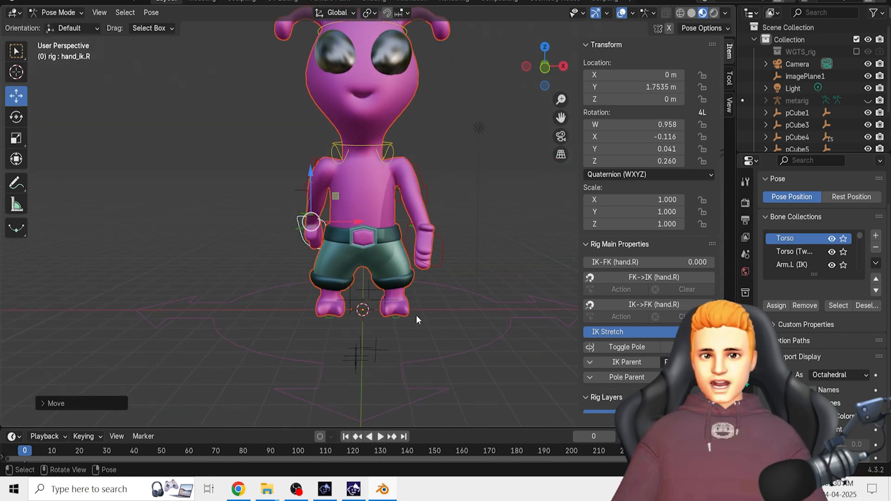
left_click(428, 364)
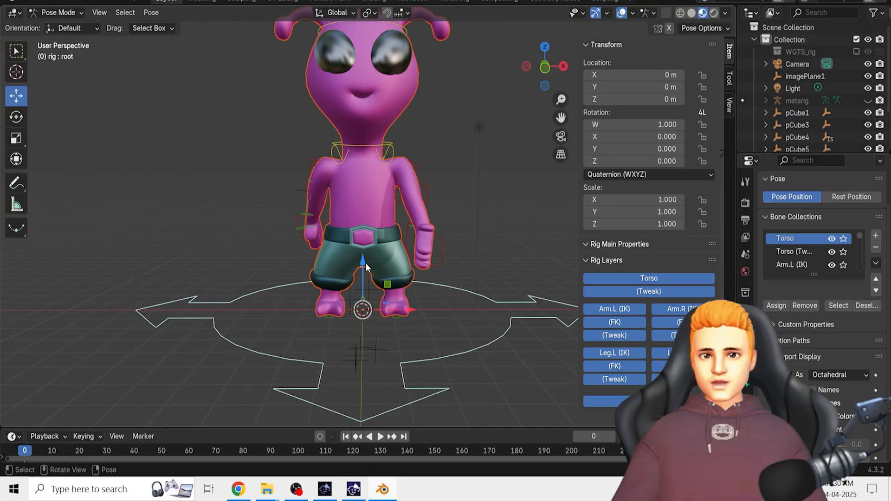
left_click_drag(364, 262, 395, 298)
left_click(403, 315)
middle_click_drag(395, 299, 344, 290)
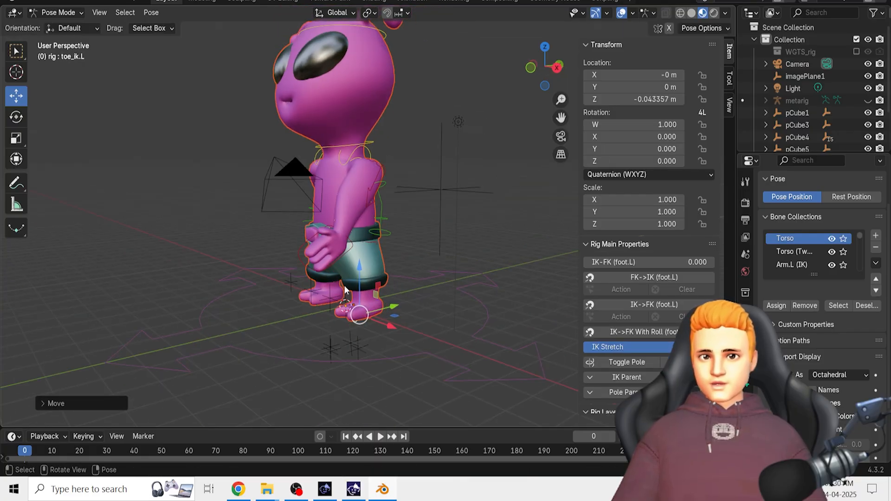
left_click_drag(358, 277, 363, 285)
middle_click_drag(363, 285, 360, 72)
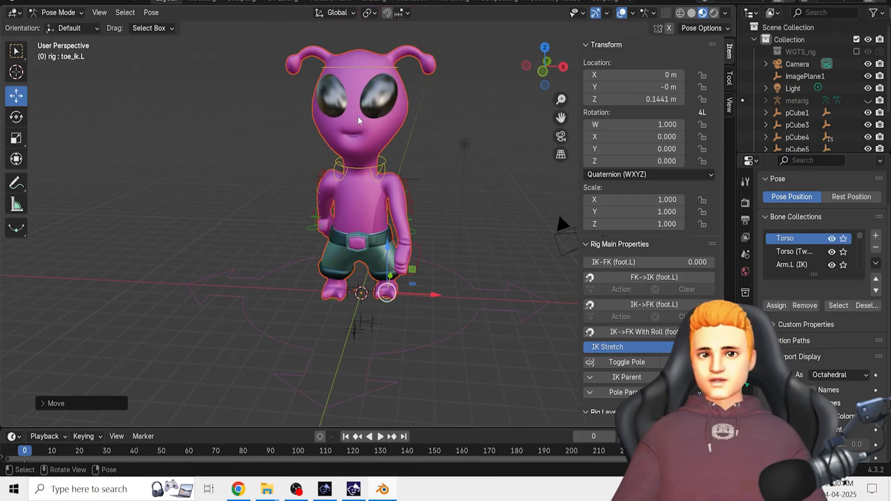
- Try rotating the head control and undo the rotation
left_click(360, 70)
middle_click_drag(410, 128, 402, 133)
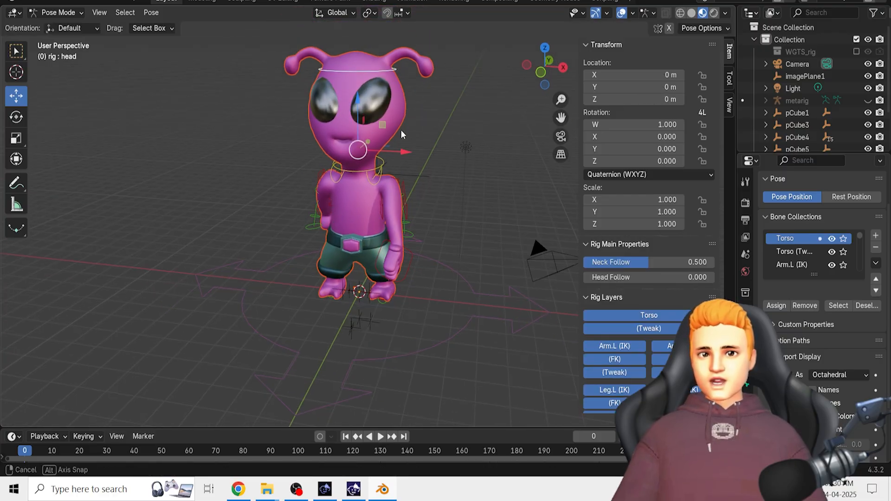
left_click(17, 116)
left_click_drag(357, 121, 370, 149)
key("ctrl+z")
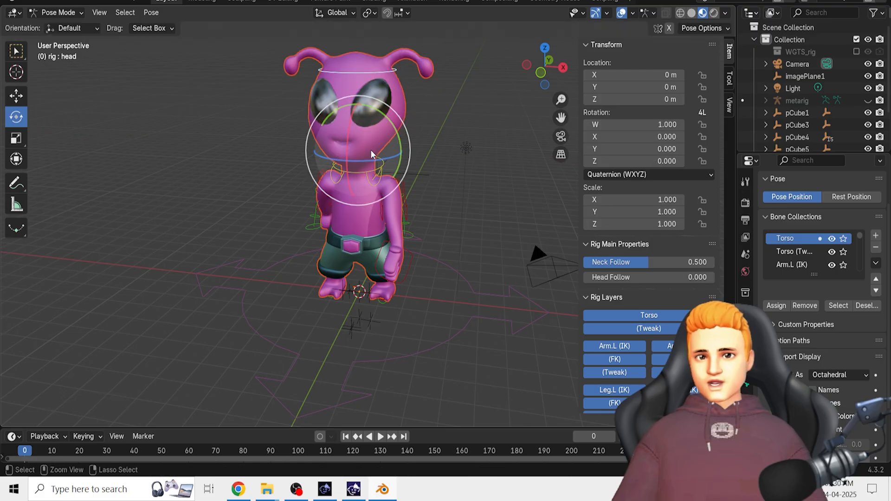
- Enlarge the timeline area and set the animation's end frame to 40
middle_click_drag(444, 233, 464, 228)
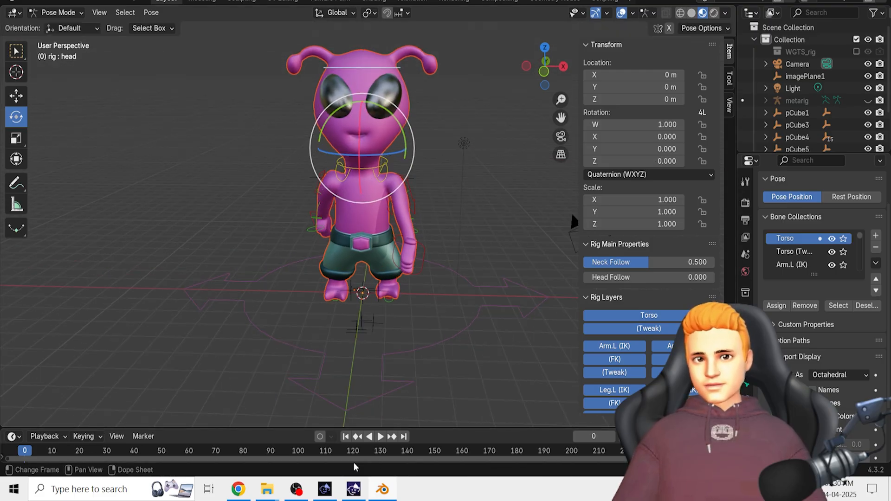
left_click_drag(189, 428, 191, 378)
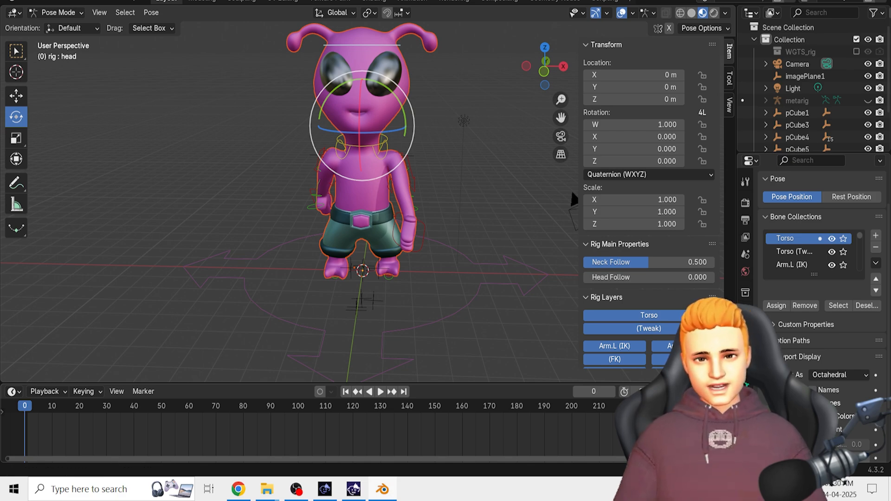
key("Return")
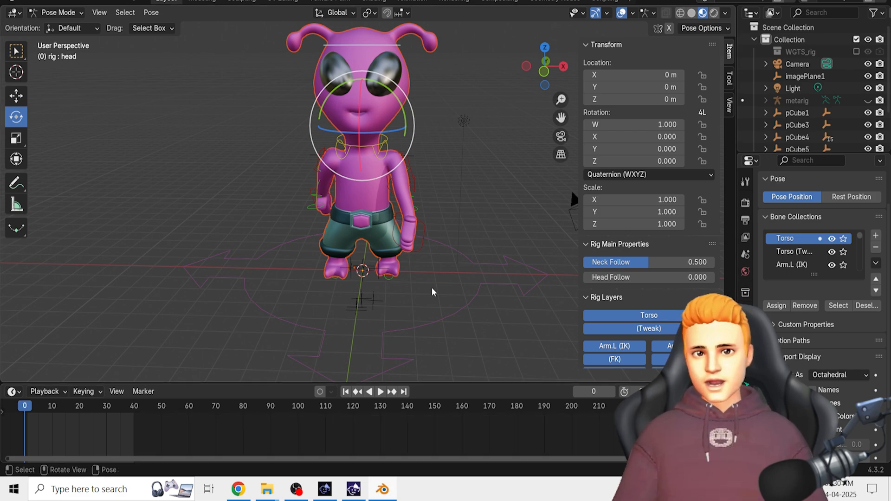
- Insert a keyframe for the left hand IK control's current pose at frame 1
left_click(418, 225)
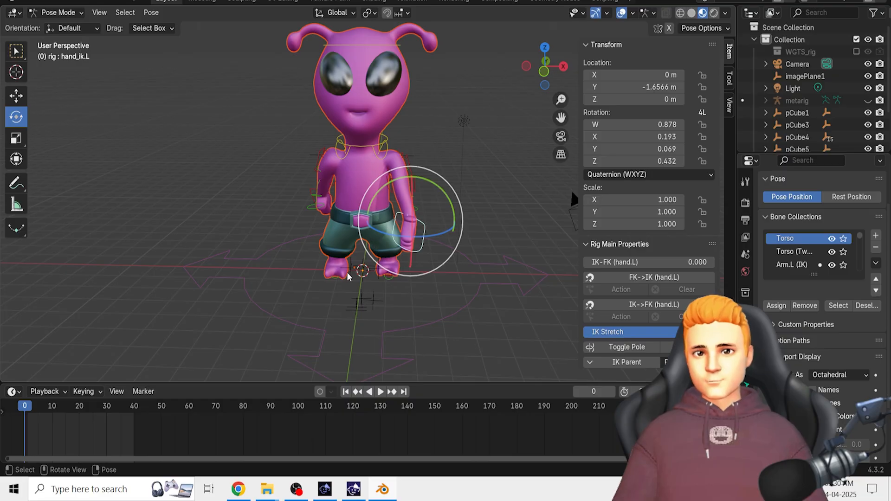
left_click(26, 411)
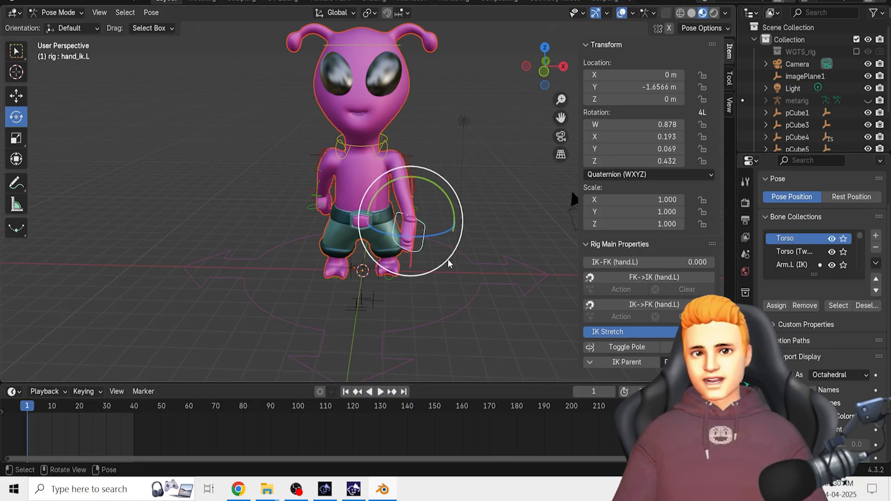
left_click_drag(442, 206, 519, 268)
left_click(519, 268)
key("ctrl+z")
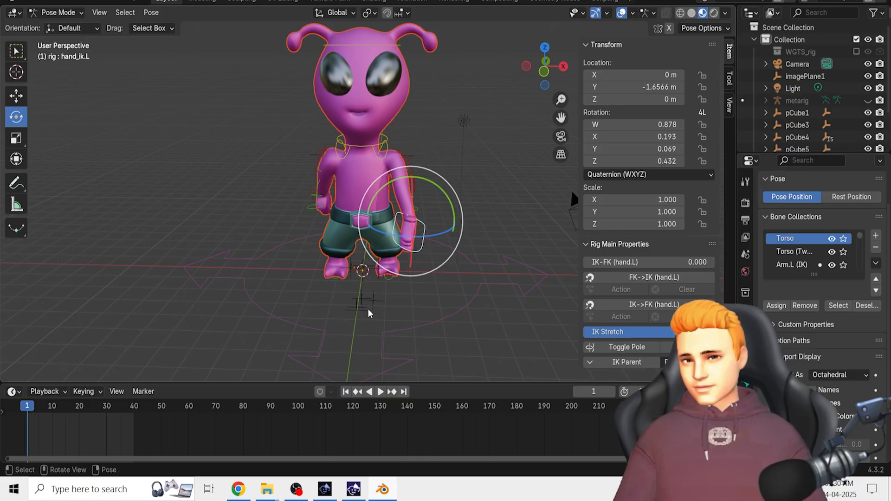
key("i")
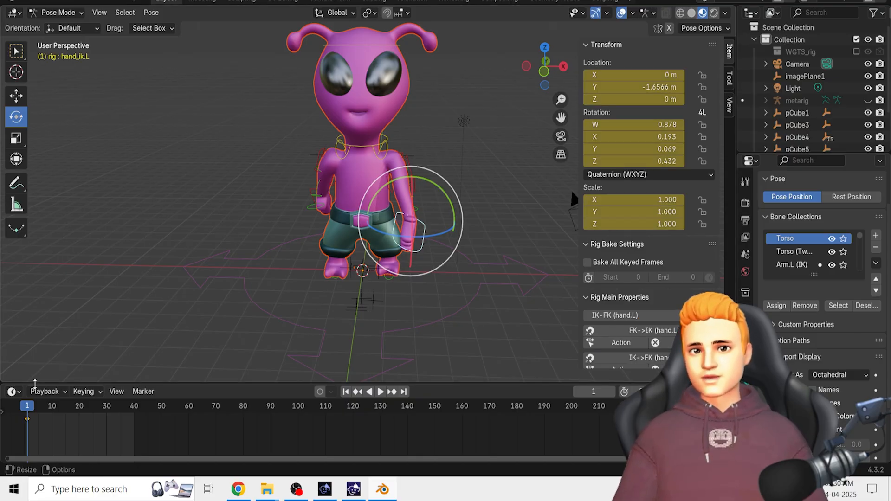
- Advance the animation to frame 5 and rotate the left hand IK control so the hand tilts upward
key("space")
key("space")
left_click_drag(446, 195, 575, 325)
- Move the left hand IK control to about -2.25 m on Y and 0.74 m on Z, and keyframe it at frame 5
left_click(16, 96)
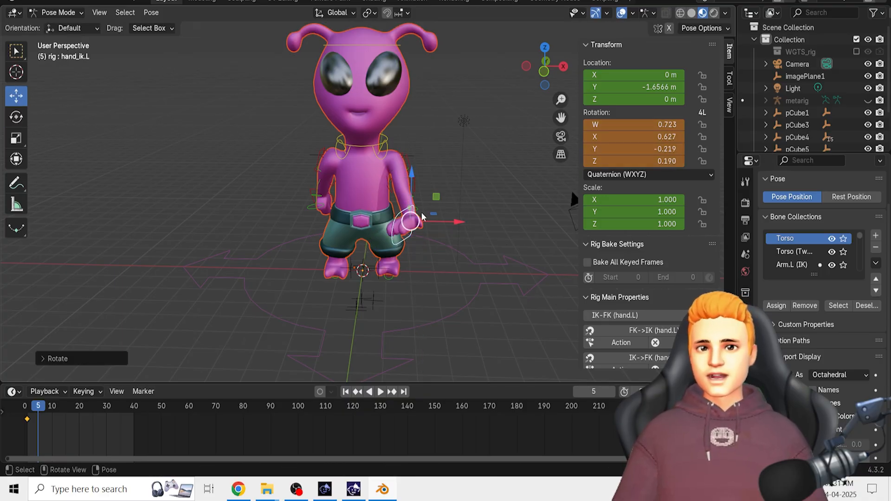
scroll(432, 253, "down", 1)
middle_click_drag(462, 299, 371, 339)
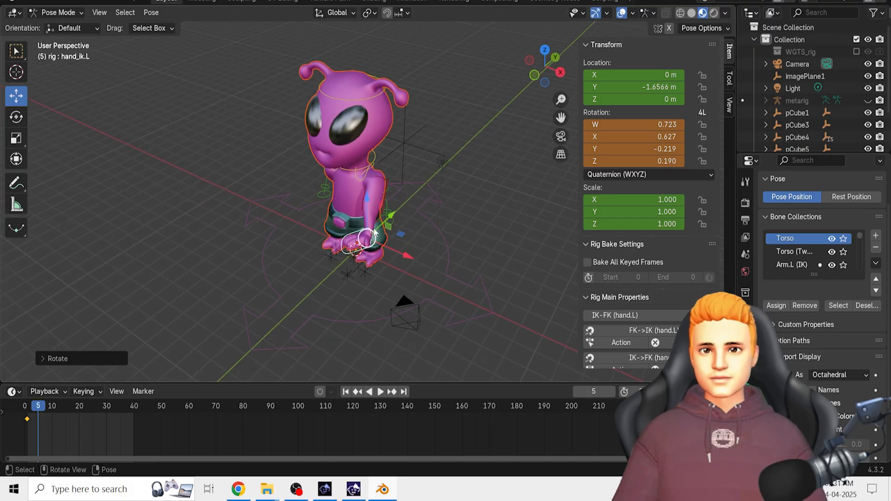
left_click_drag(386, 216, 358, 193)
scroll(401, 243, "up", 5)
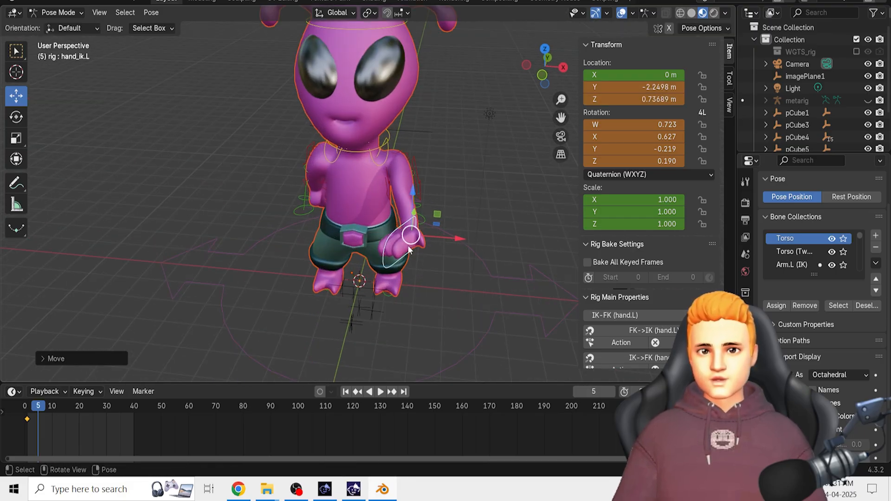
key("i")
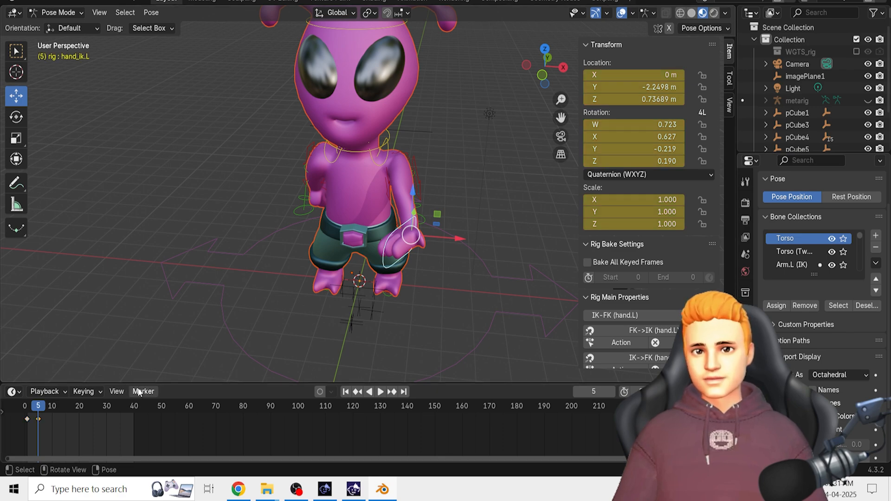
- At frame 10, rotate the left hand IK control so the hand swings outward, and insert a keyframe
left_click(51, 407)
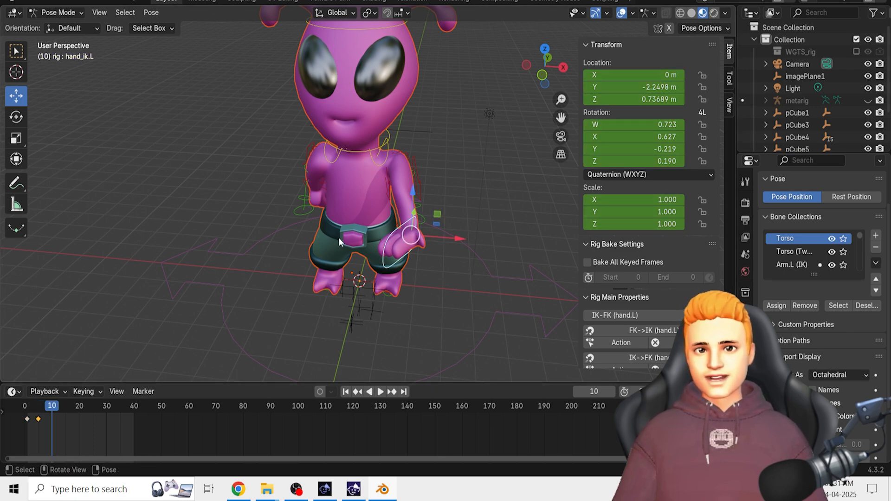
left_click(17, 117)
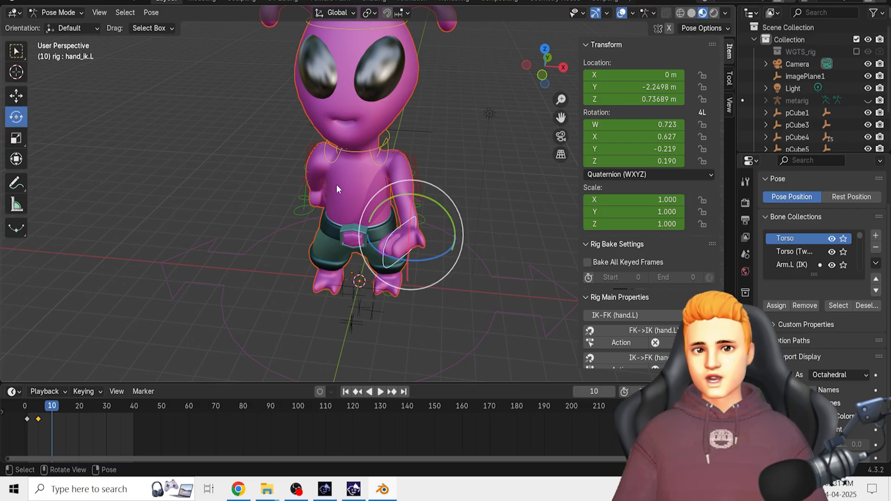
mouse_move(408, 218)
left_mouse_down()
mouse_move(420, 196)
mouse_move(431, 204)
mouse_move(414, 219)
left_mouse_up()
key("r")
key("x")
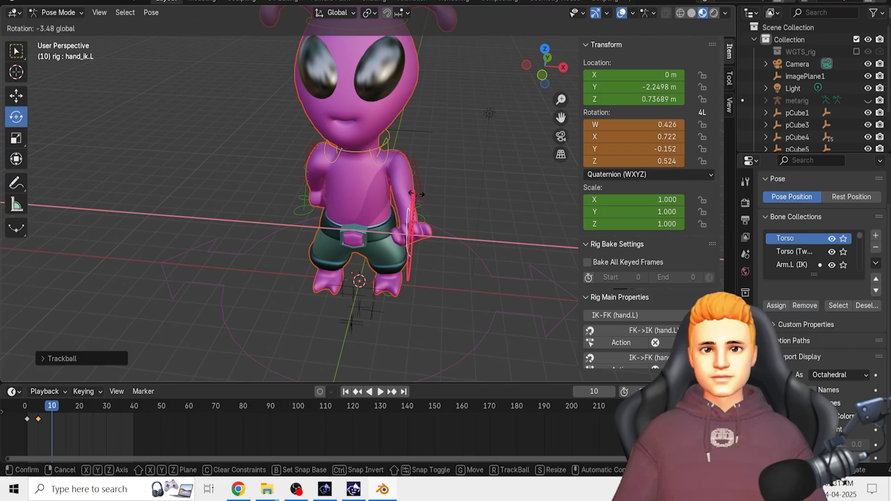
left_click(417, 183)
key("r")
key("r")
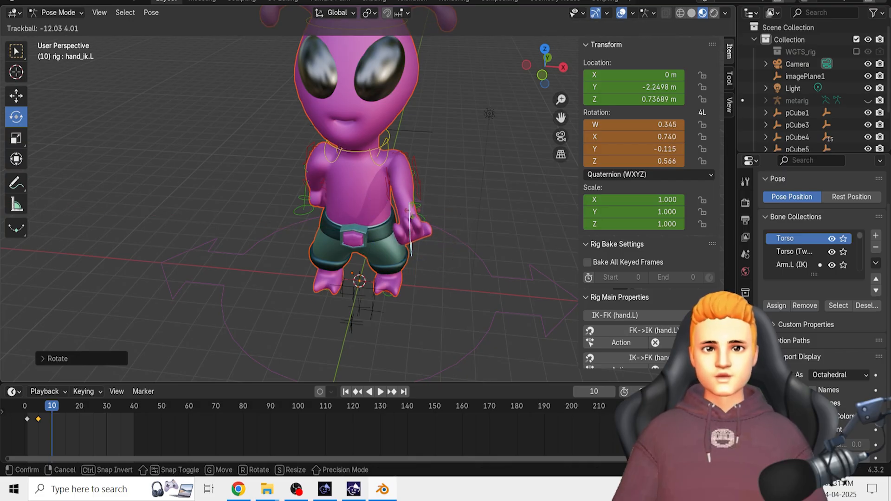
left_click(410, 211)
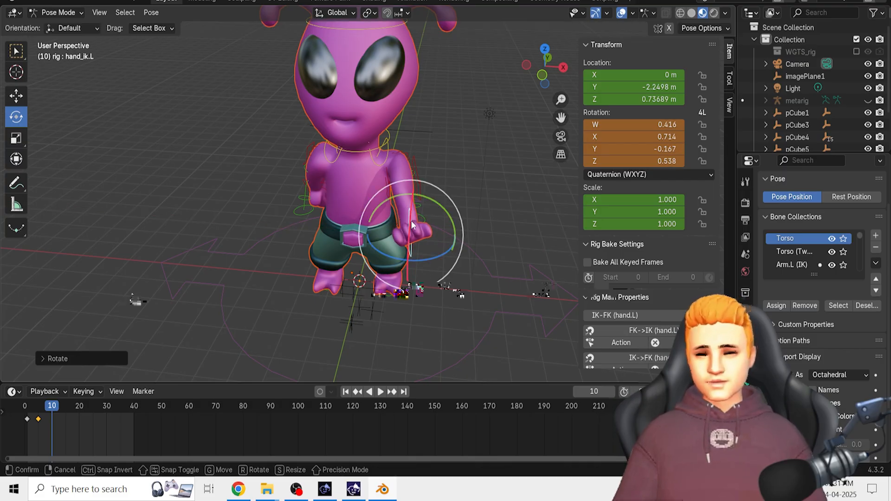
key("i")
- At frame 14, rotate the left hand IK control around X so the fingers point down, and insert a keyframe
left_click_drag(52, 413, 63, 409)
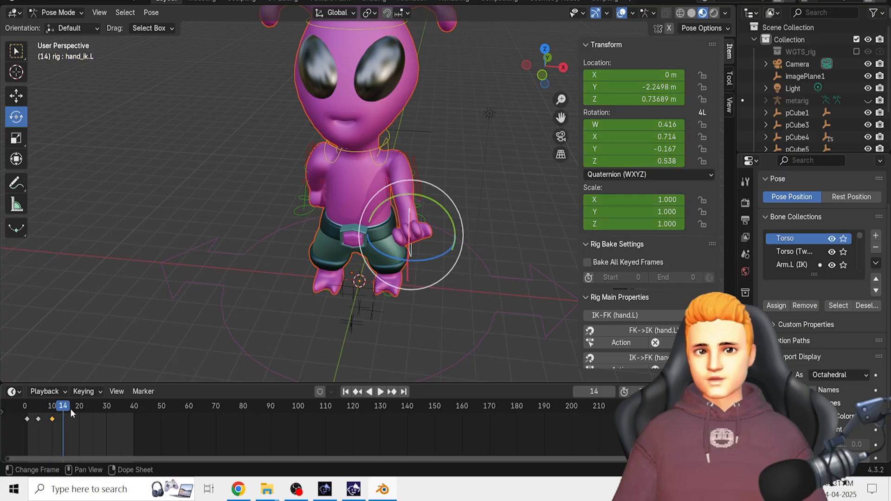
key("r")
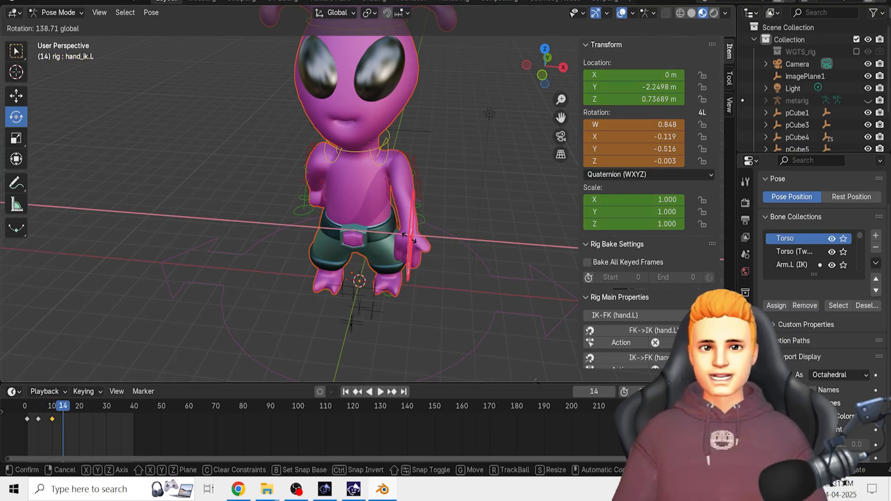
left_click(408, 237)
key("i")
- At frame 19, trackball-rotate the left hand IK control so the hand swings outward, and keyframe the pose
key("space")
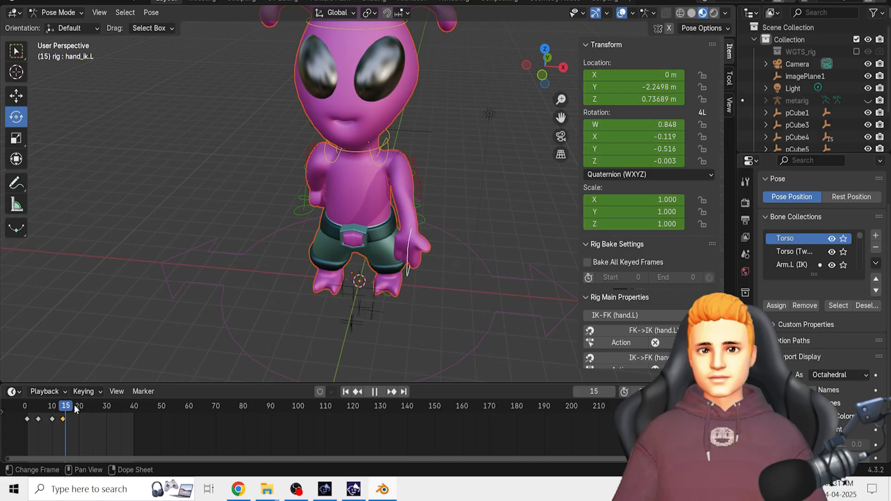
key("space")
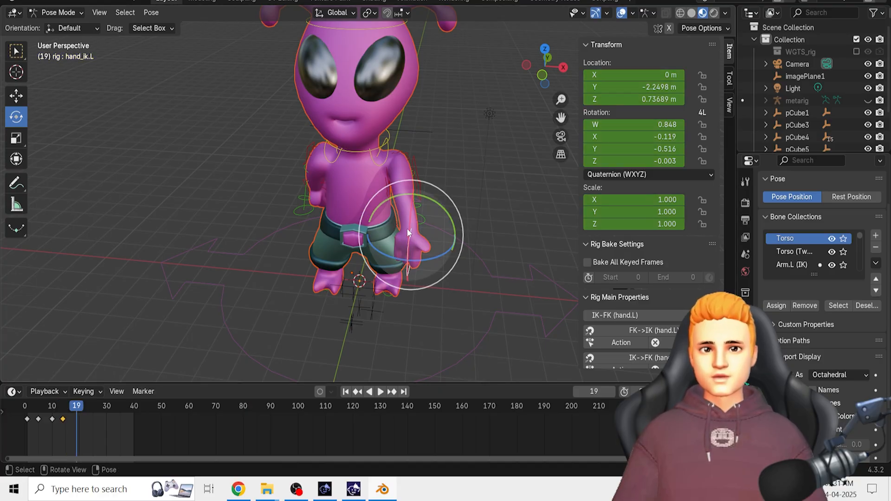
key("r")
key("r")
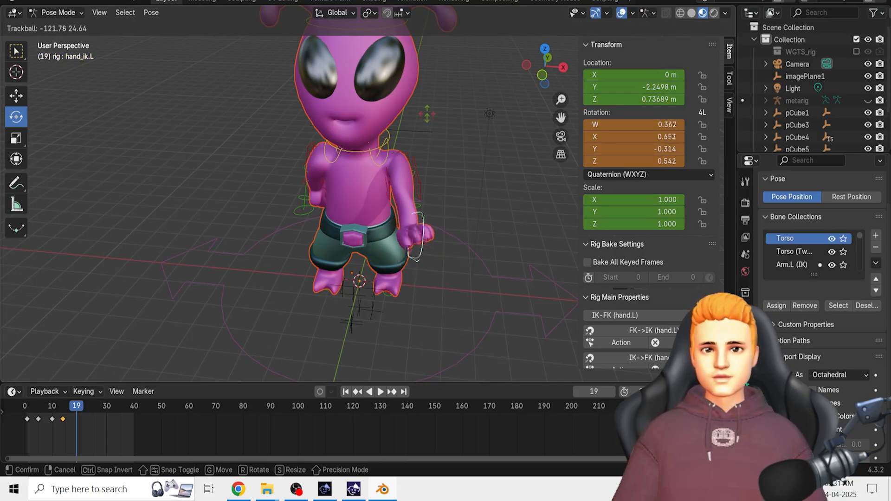
left_click(427, 113)
- At frame 23, rotate the left hand IK control around X to tilt the hand further up, and insert a keyframe
key("space")
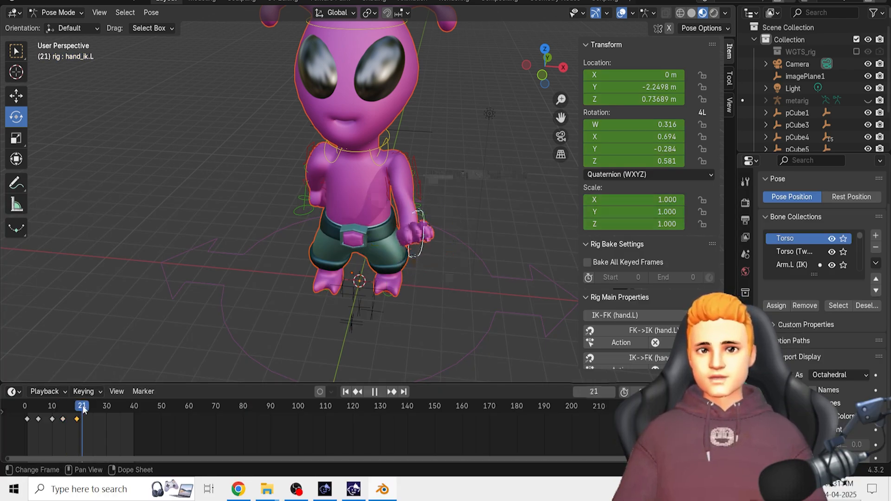
key("space")
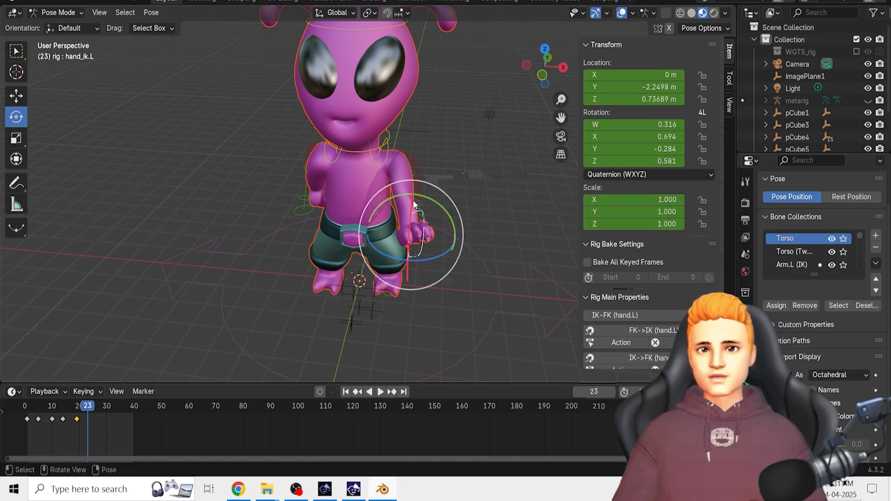
key("r")
key("x")
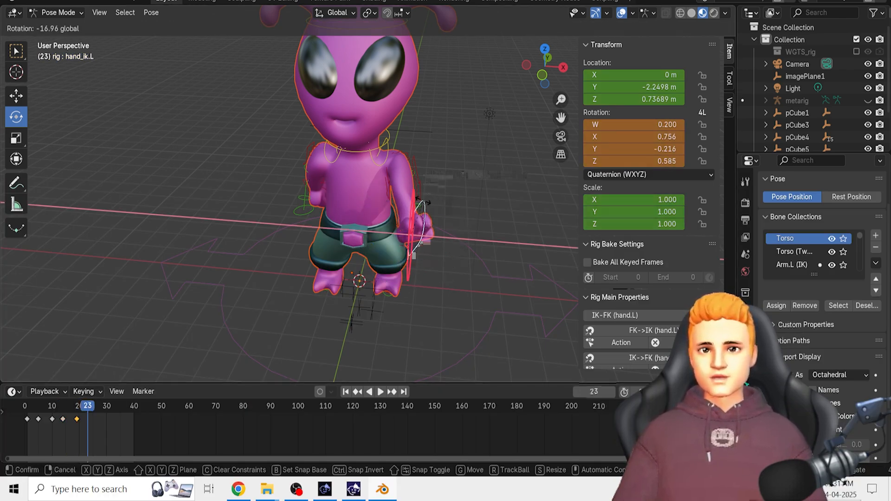
left_click(304, 239)
key("i")
- Scrub back to the start and delete all the left hand keyframes after frame 1
key("space")
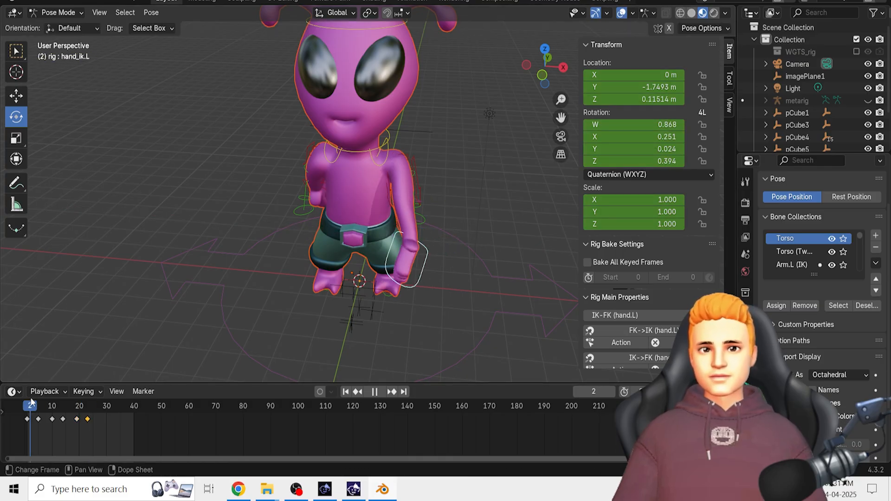
left_click_drag(146, 408, 35, 408)
left_click_drag(129, 456, 34, 408)
key("Delete")
- At frame 11, rotate the left hand IK control around Y and freely to turn the hand outward, and insert a keyframe
key("space")
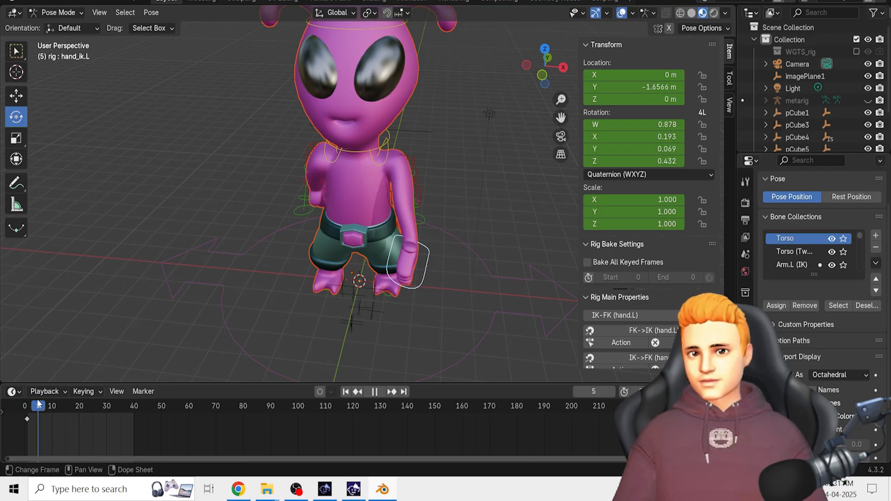
key("space")
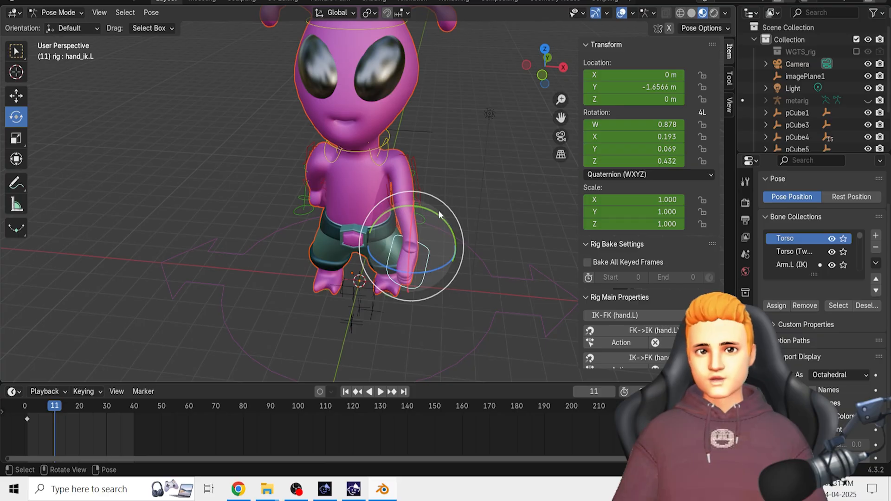
left_click_drag(439, 210, 498, 249)
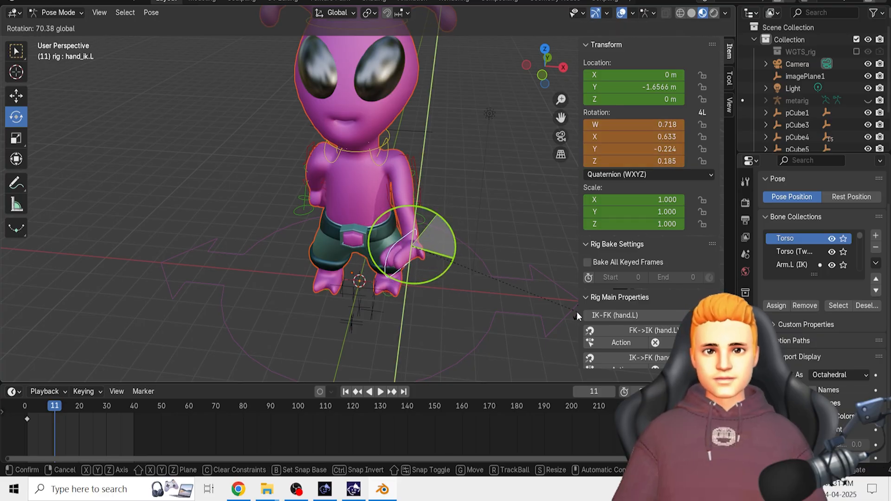
left_click_drag(577, 313, 577, 312)
left_click_drag(434, 271, 454, 270)
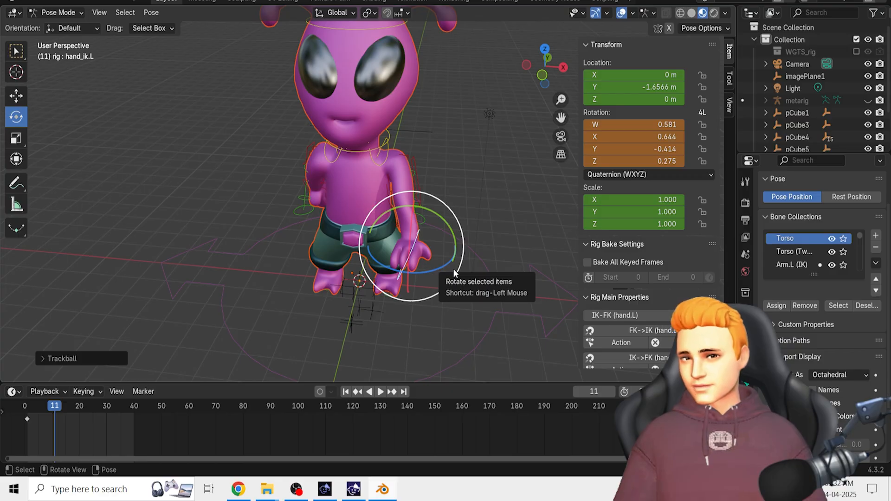
key("i")
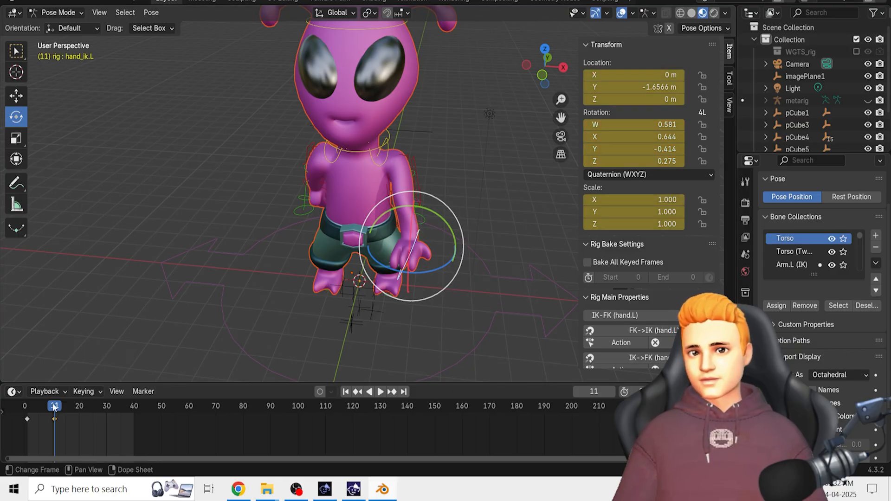
- At frame 21, rotate the left hand IK control around X so the hand tilts upward, and keyframe it
key("space")
key("space")
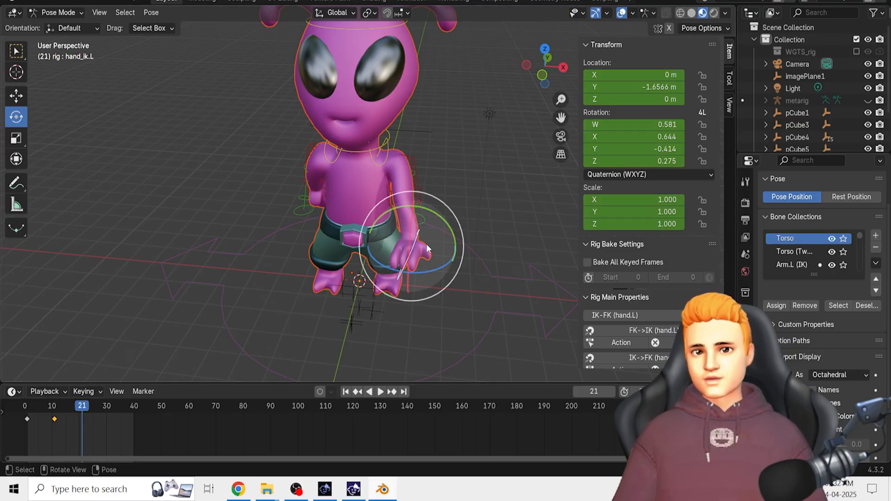
left_click_drag(408, 233, 417, 186)
key("i")
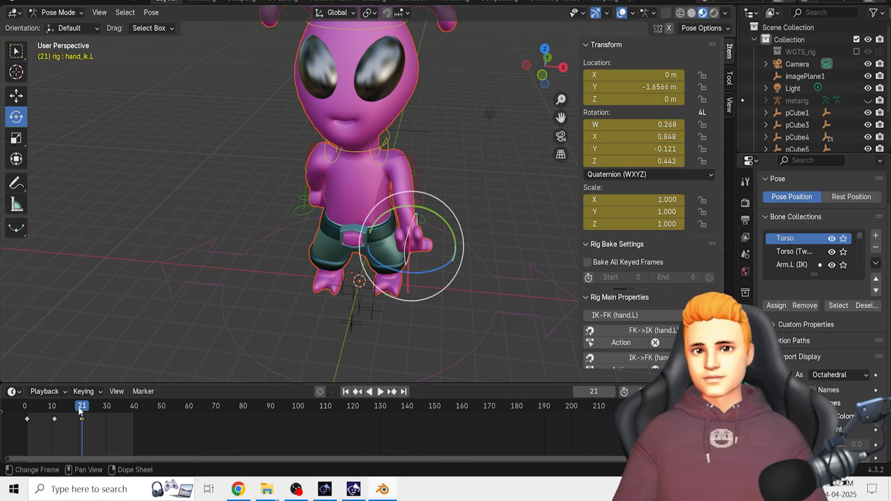
- At frame 29, rotate the left hand IK control around X so the hand swings back down, and insert a keyframe
key("space")
key("space")
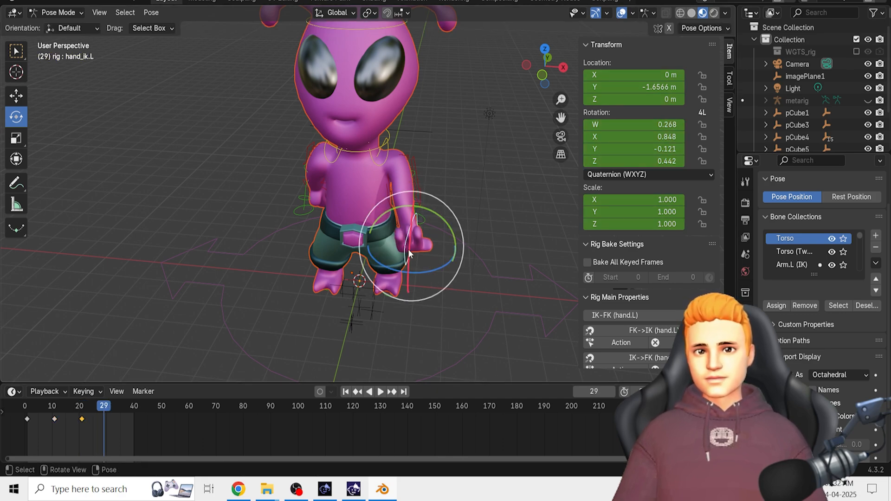
left_click_drag(408, 249, 394, 279)
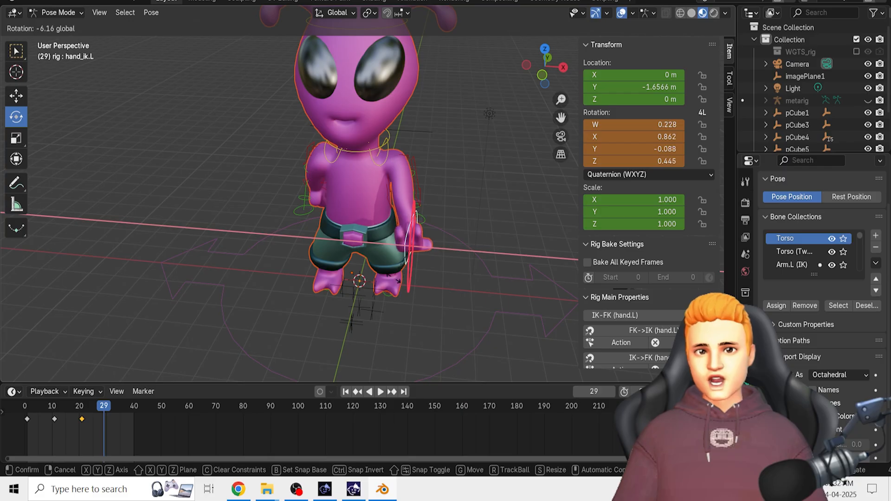
left_click_drag(381, 327, 455, 337)
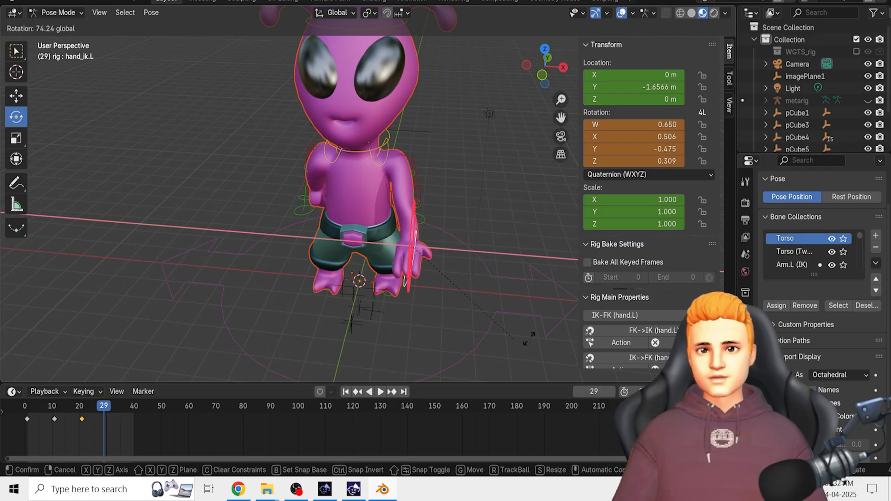
left_click_drag(535, 339, 534, 339)
key("i")
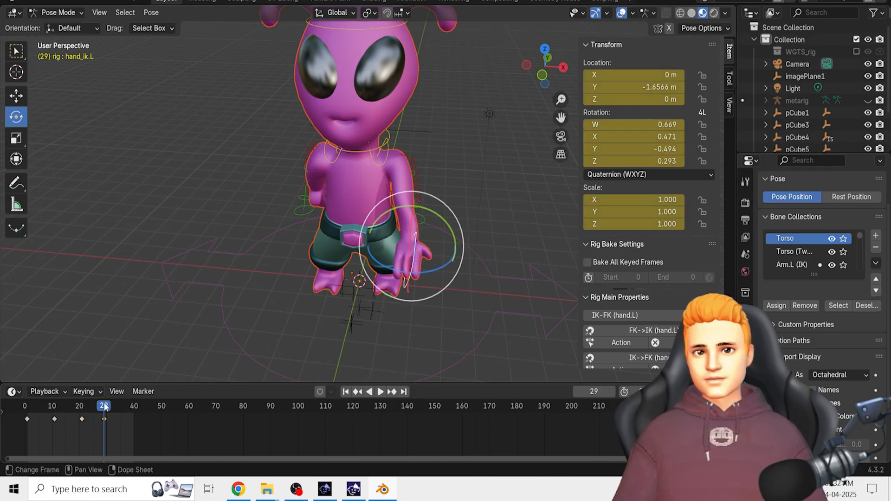
- At frame 38, rotate the left hand IK control around X so the hand tilts up again, and keyframe it
key("space")
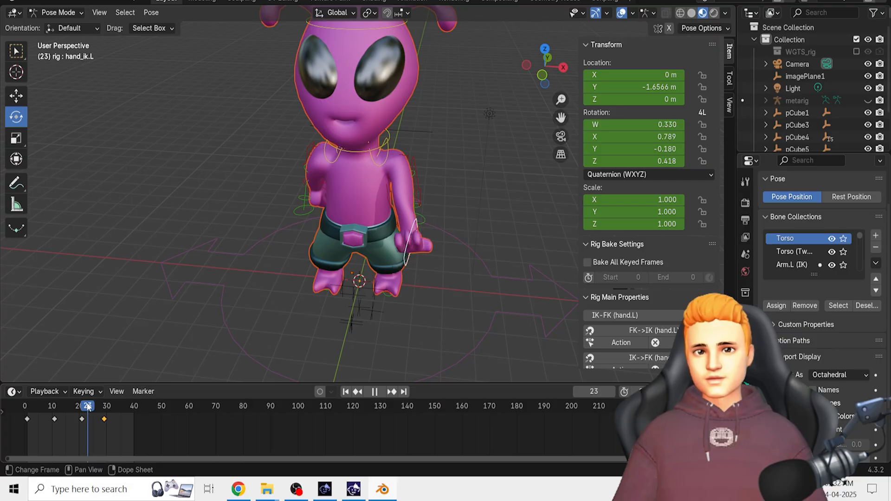
key("space")
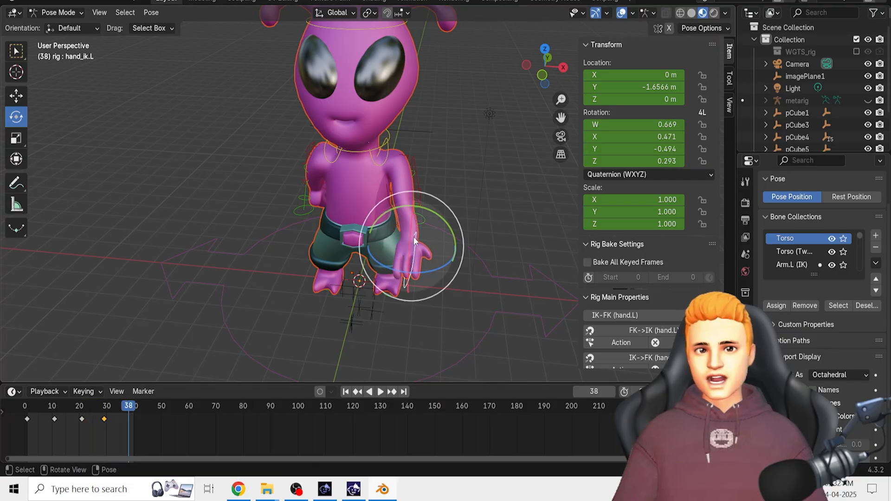
key("r")
key("x")
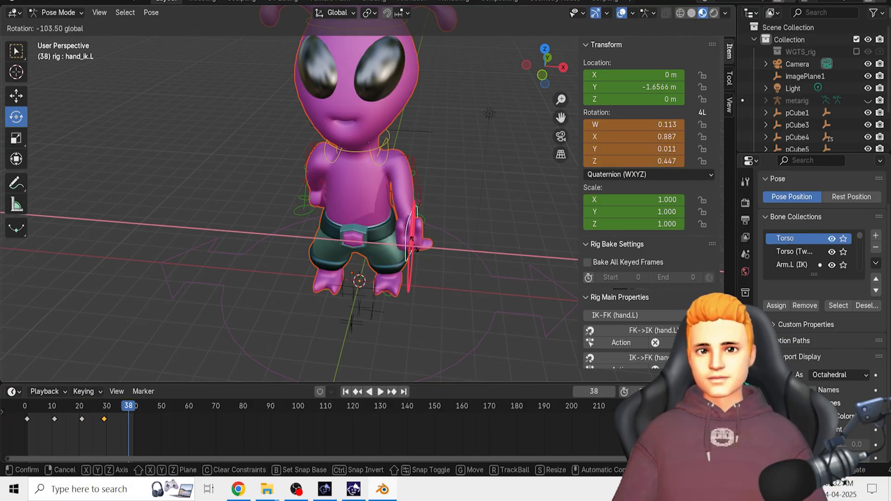
left_click(419, 241)
key("i")
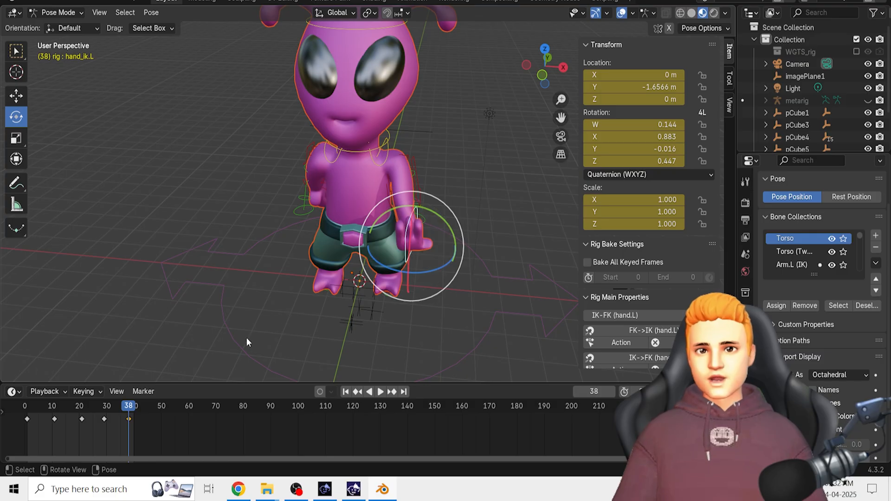
- Play the animation from frame 1 and check the left hand's waving motion from a wider view
key("space")
left_click(27, 421)
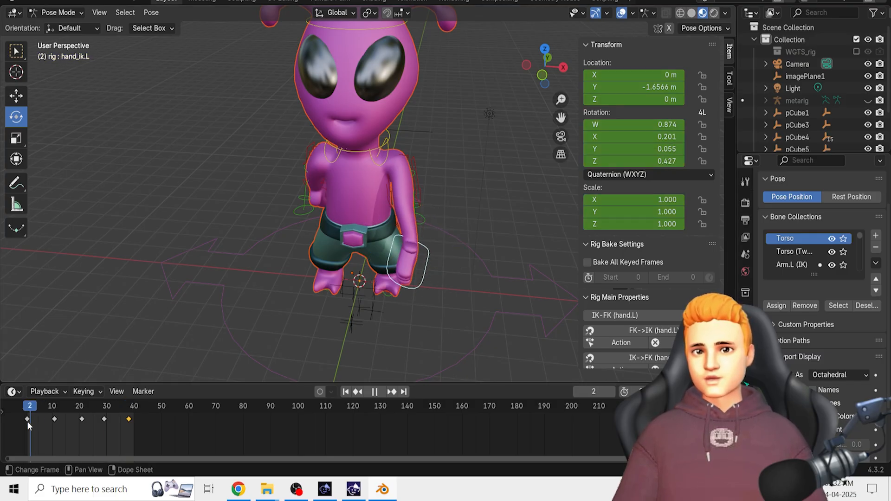
key("space")
left_click(380, 392)
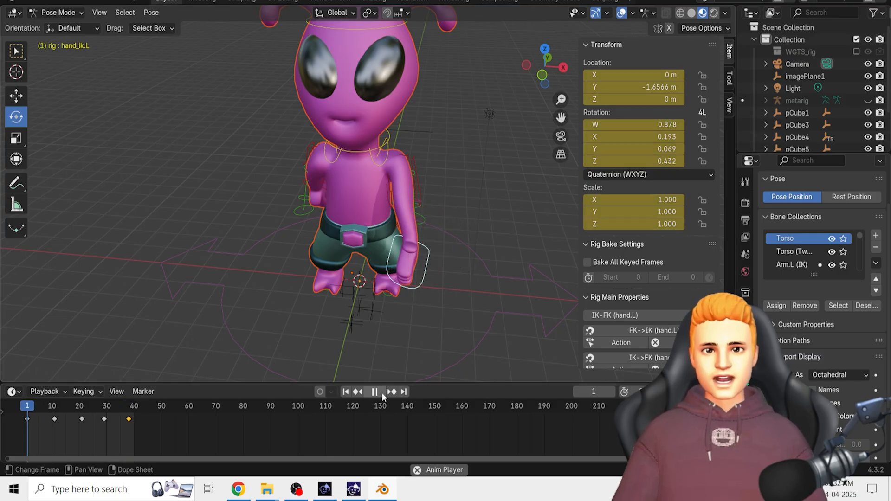
scroll(487, 249, "down", 2)
middle_click_drag(487, 250, 416, 303)
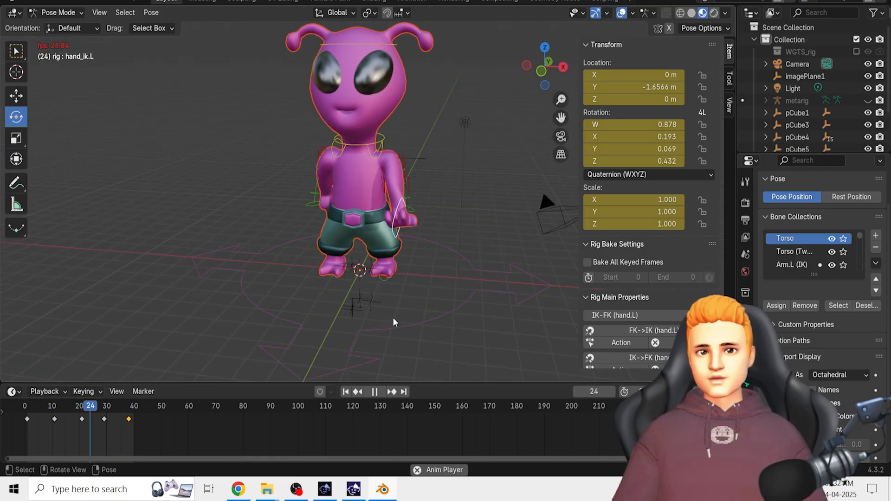
left_click(374, 393)
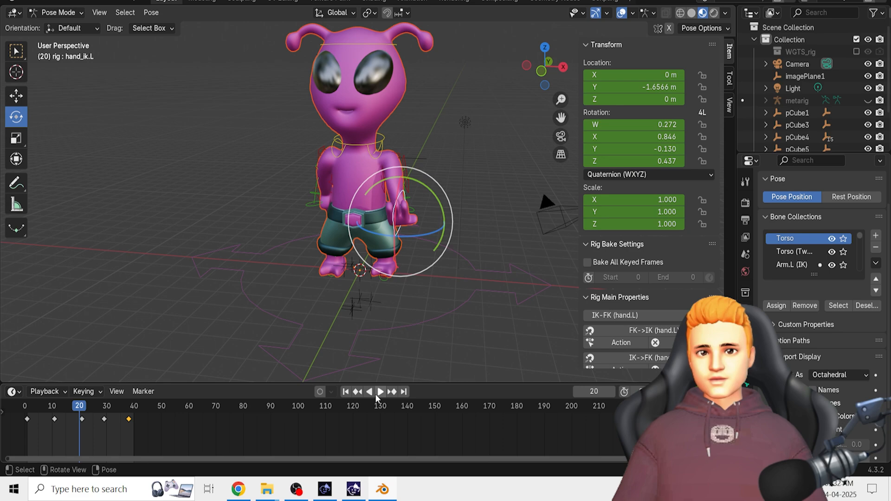
- Select the head control bone of the rig
left_click(368, 146)
left_click(371, 44)
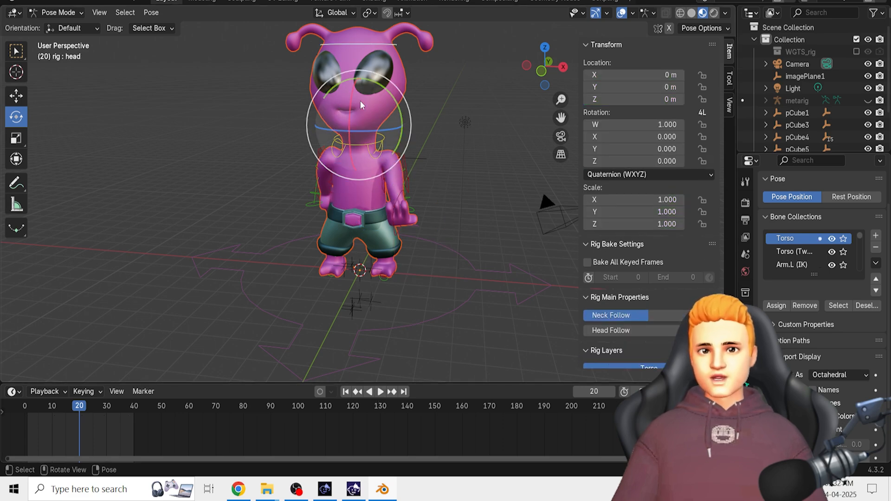
key("r")
key("x")
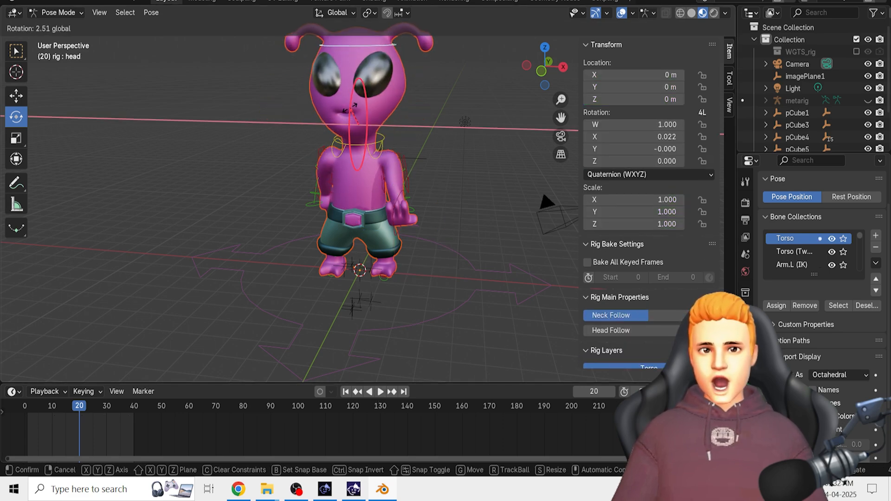
left_click(350, 115)
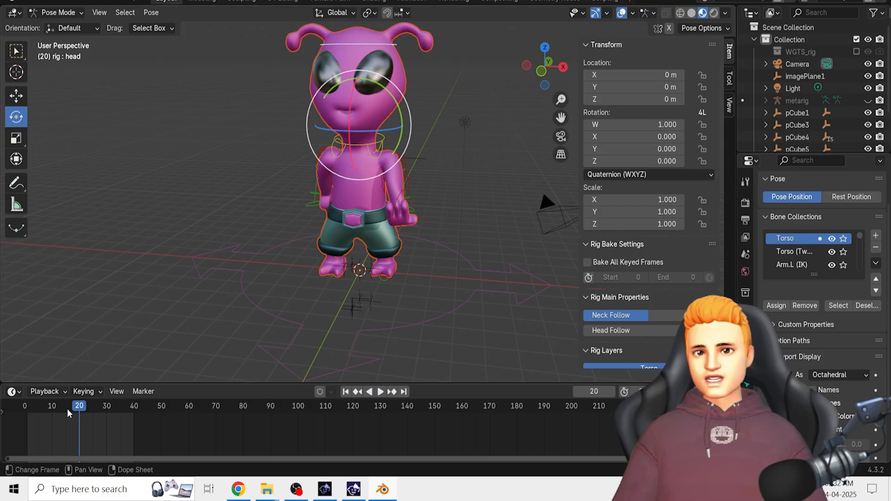
left_click_drag(80, 406, 38, 407)
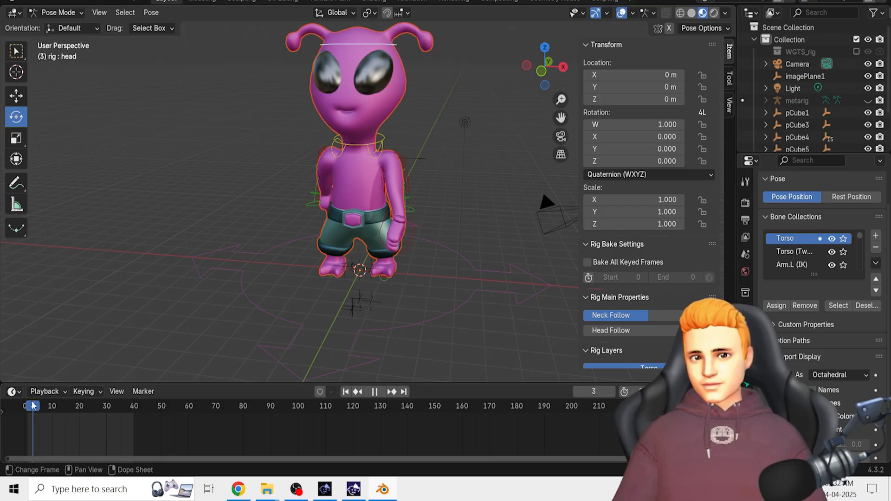
key("i")
left_click(32, 400)
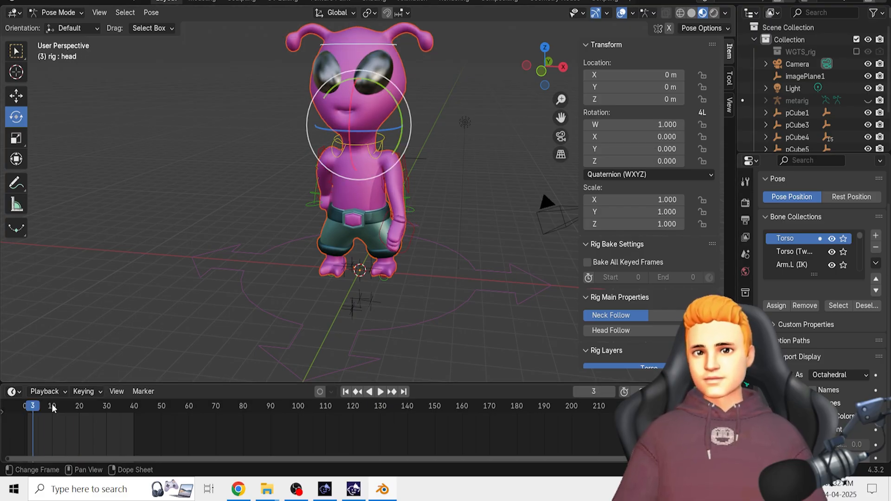
left_click(28, 406)
key("space")
key("i")
left_click(28, 406)
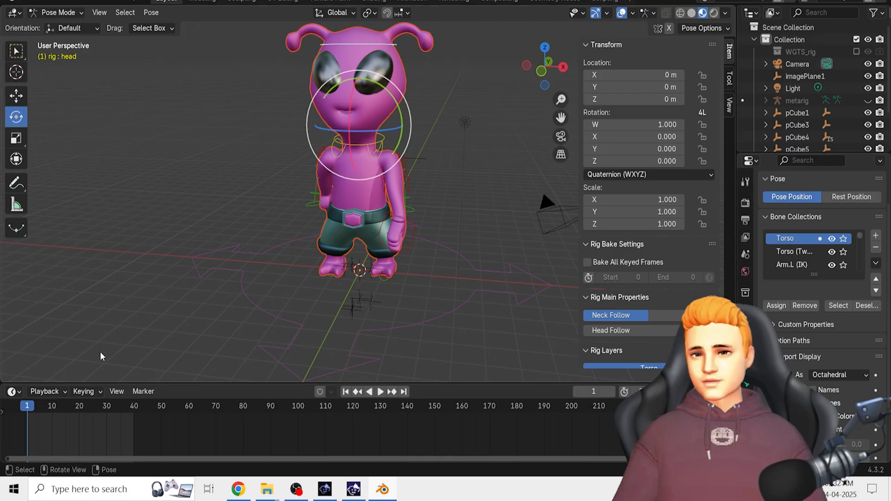
- Insert a keyframe for the head control bone in its unrotated pose at frame 2
left_click(26, 406)
key("space")
key("space")
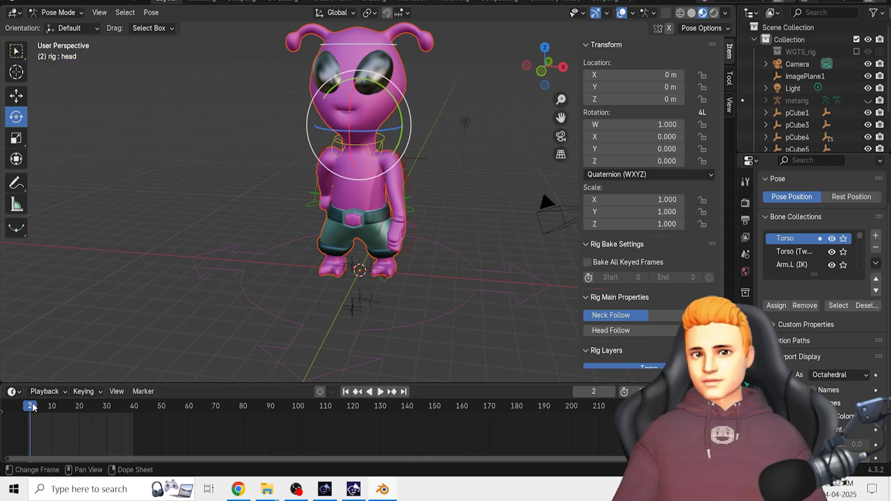
key("i")
left_click(94, 398)
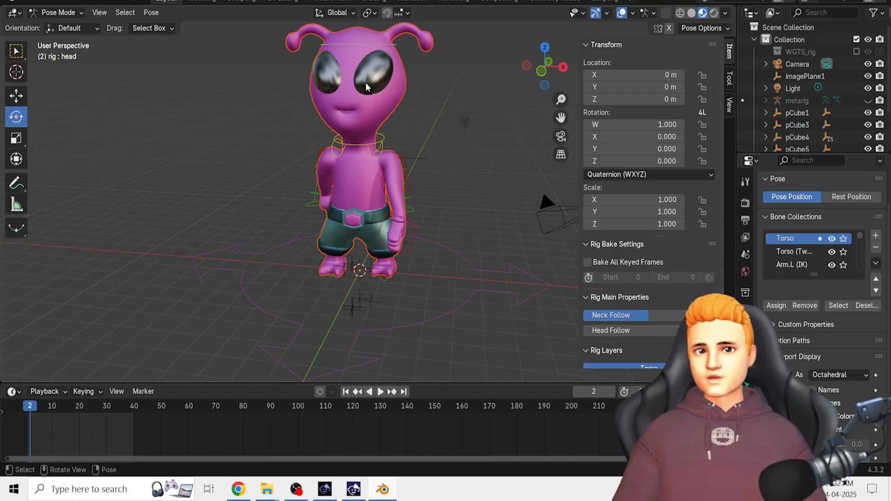
left_click(365, 45)
key("i")
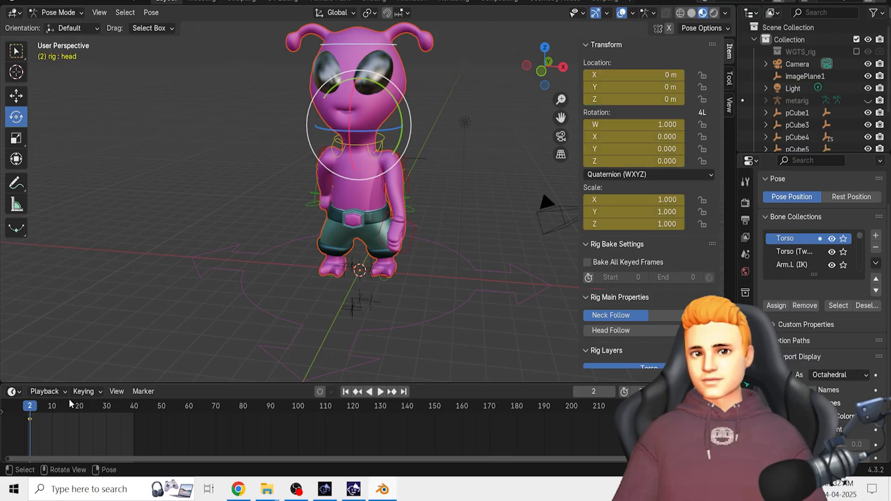
- At frame 11, rotate the head control around X so the head tilts down (quaternion X about 0.28), and keyframe it
key("space")
key("space")
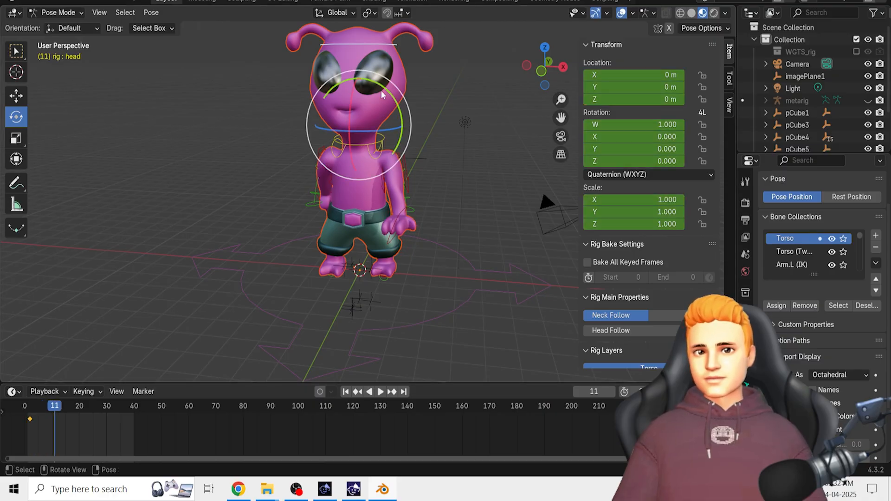
left_click_drag(356, 153, 351, 123)
key("i")
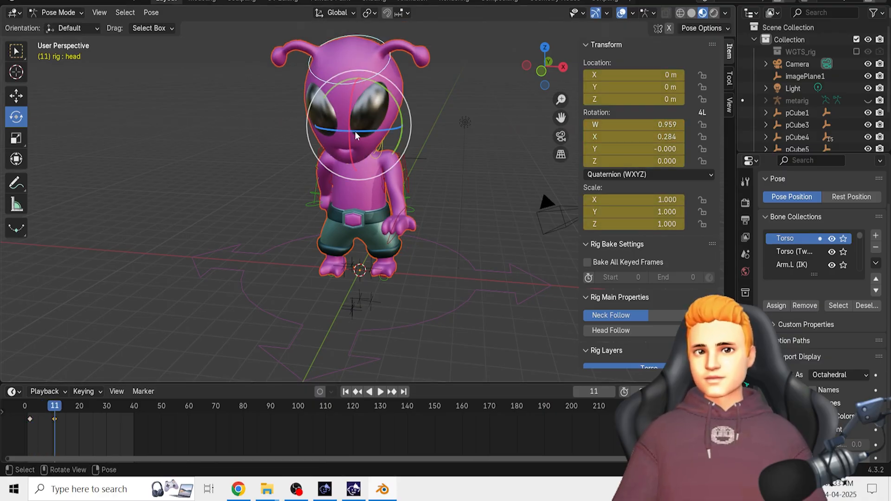
- At frame 22, rotate the head control around X so the head tilts back (quaternion X about -0.25), and keyframe it
left_click(46, 391)
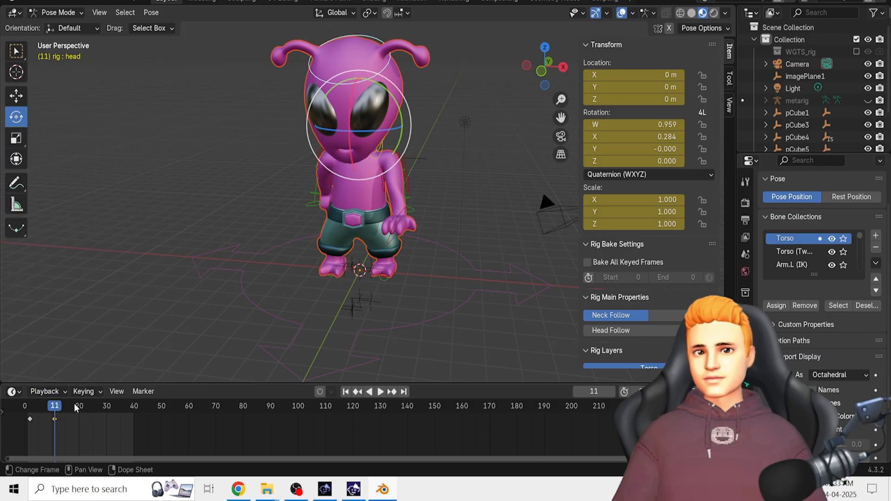
left_click_drag(62, 408, 85, 407)
left_click_drag(368, 81, 447, 293)
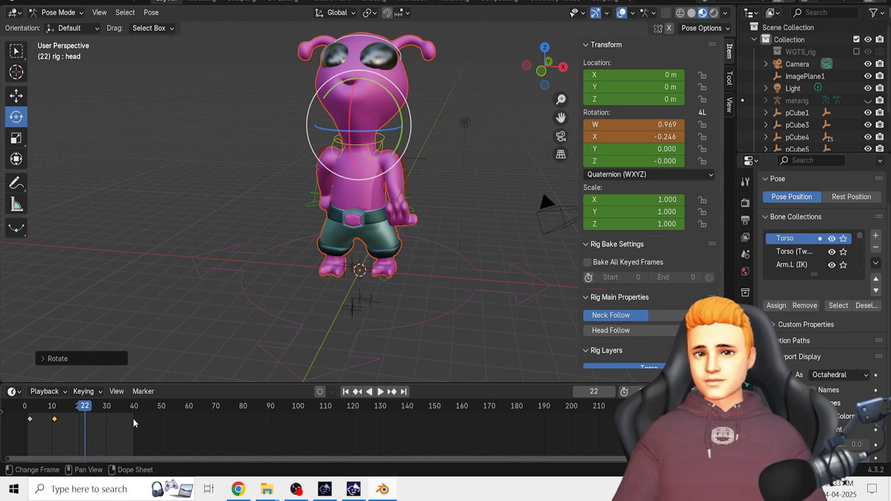
key("i")
left_click(95, 431)
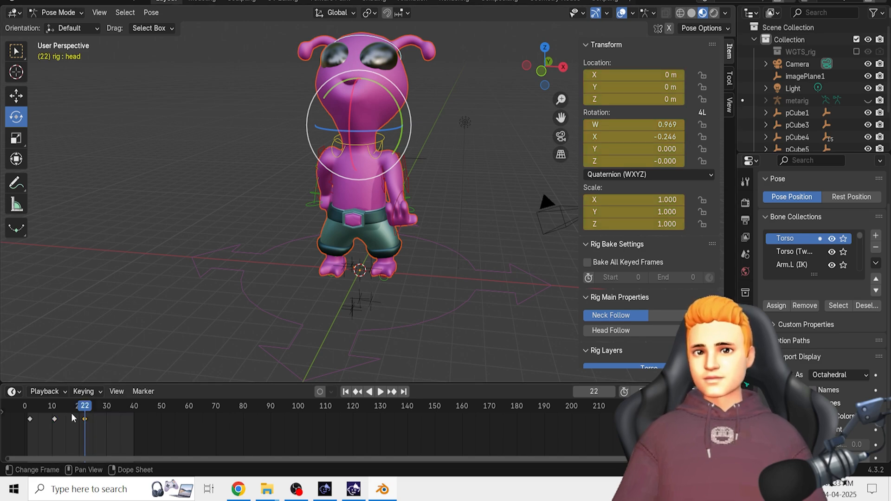
- At frame 33, rotate the head control around X to a slight downward tilt (quaternion X about 0.08), and keyframe it
left_click_drag(85, 409, 116, 405)
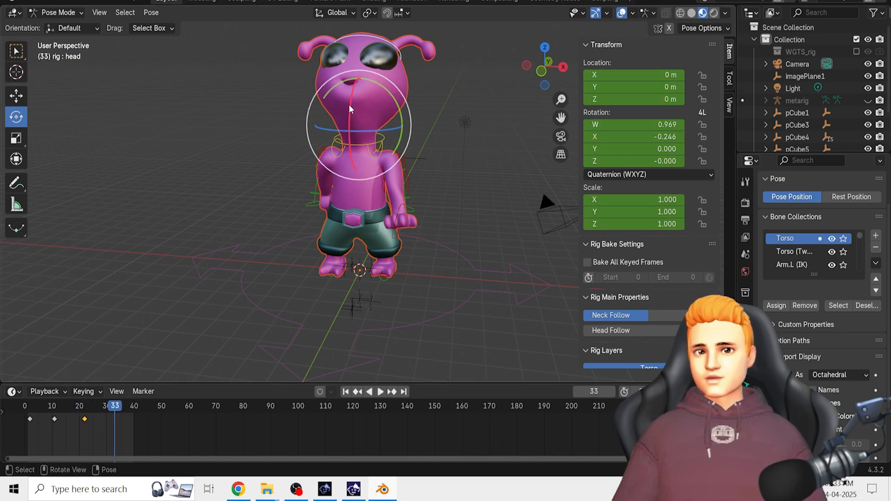
left_click_drag(349, 104, 350, 125)
key("i")
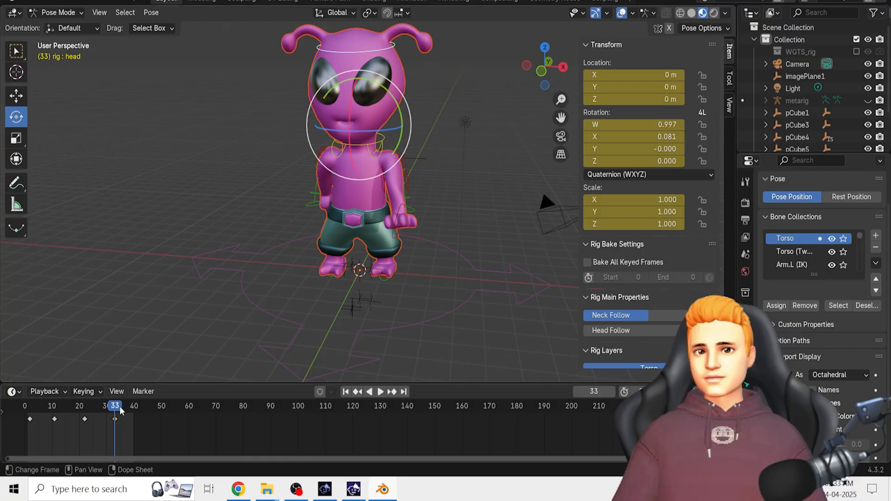
- Play the animation from the start and check the combined head nod and left-hand wave from a frontal view
key("space")
left_click(26, 407)
key("space")
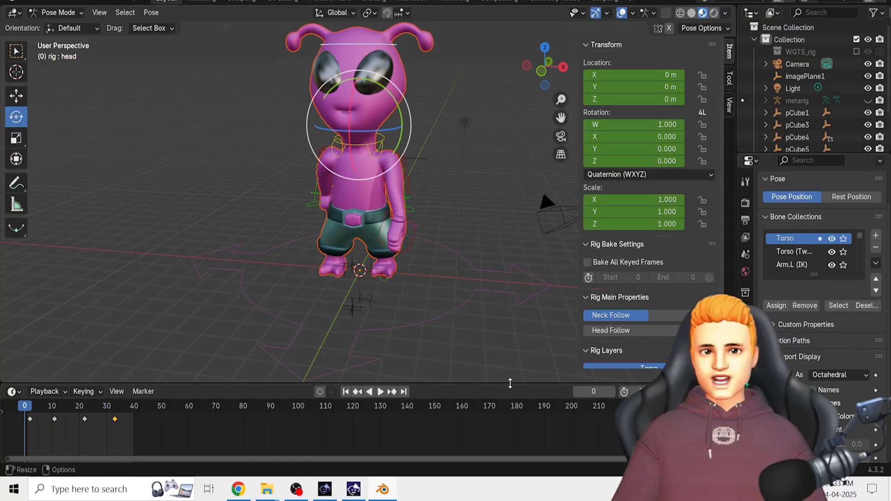
left_click(385, 393)
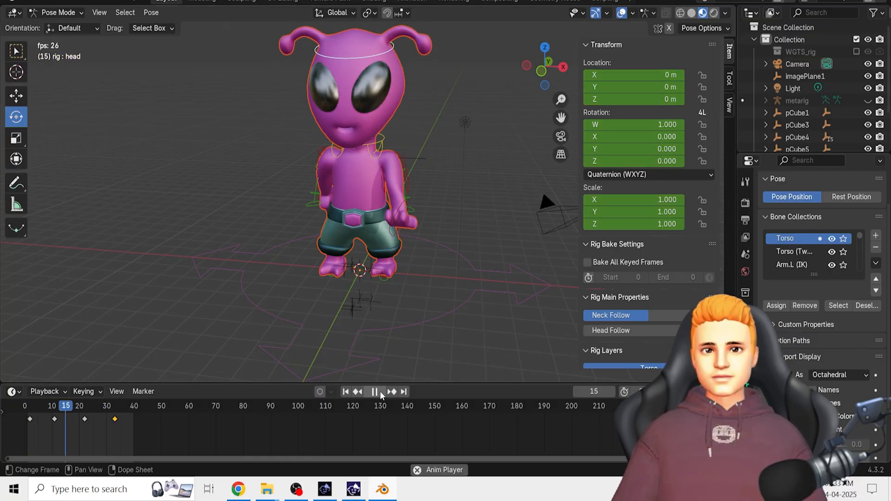
middle_click_drag(422, 314, 450, 309)
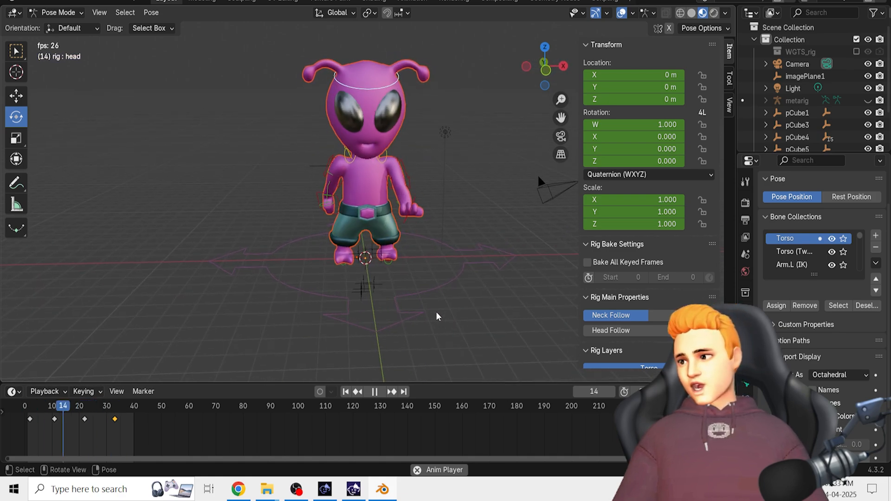
mouse_move(475, 316)
middle_mouse_down()
mouse_move(383, 322)
mouse_move(475, 329)
mouse_move(413, 330)
mouse_move(482, 326)
mouse_move(473, 332)
middle_mouse_up()
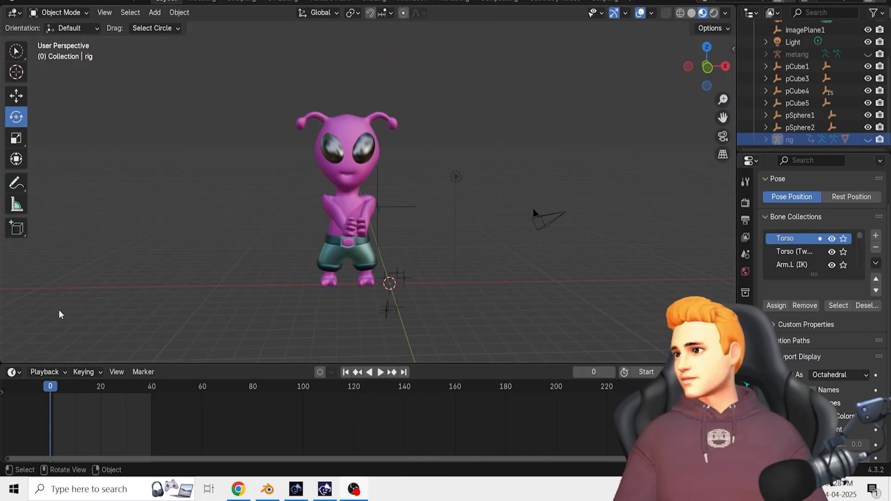
- Play the clasped-hands alien animation with the rig hidden and examine the character from front and side angles
mouse_move(444, 268)
middle_mouse_down()
mouse_move(330, 279)
mouse_move(516, 276)
mouse_move(431, 272)
mouse_move(441, 272)
middle_mouse_up()
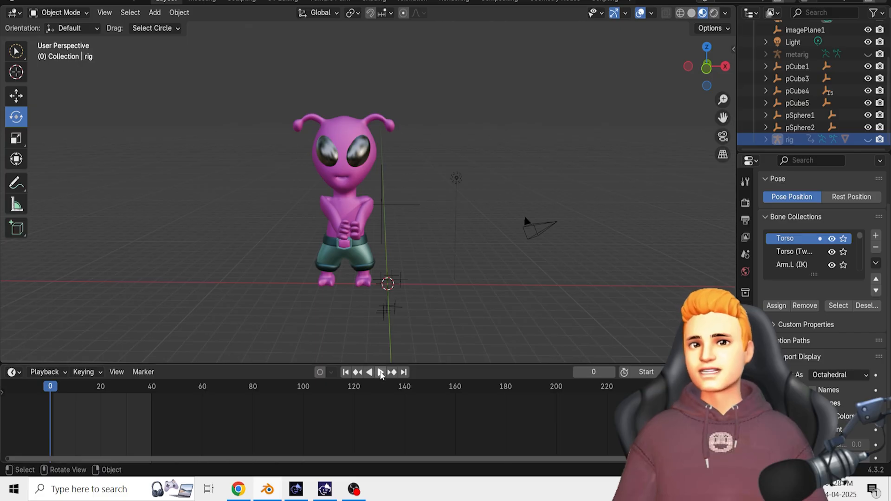
middle_click_drag(430, 281, 396, 283)
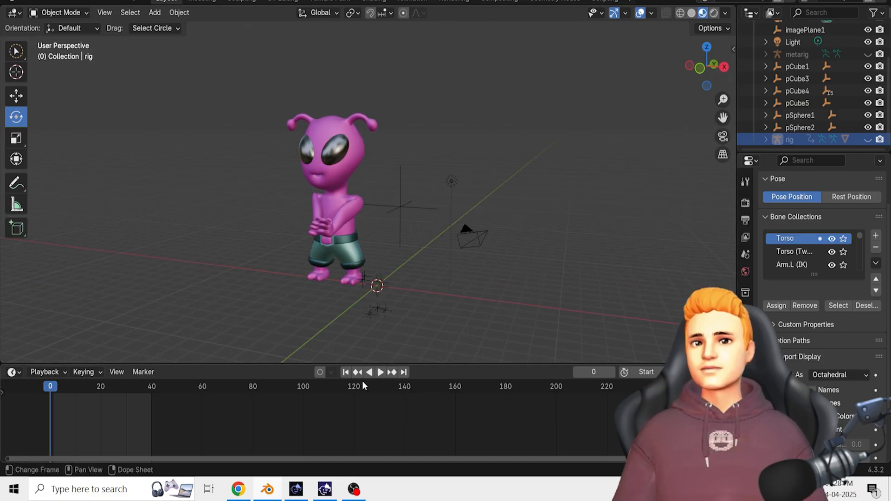
left_click(380, 372)
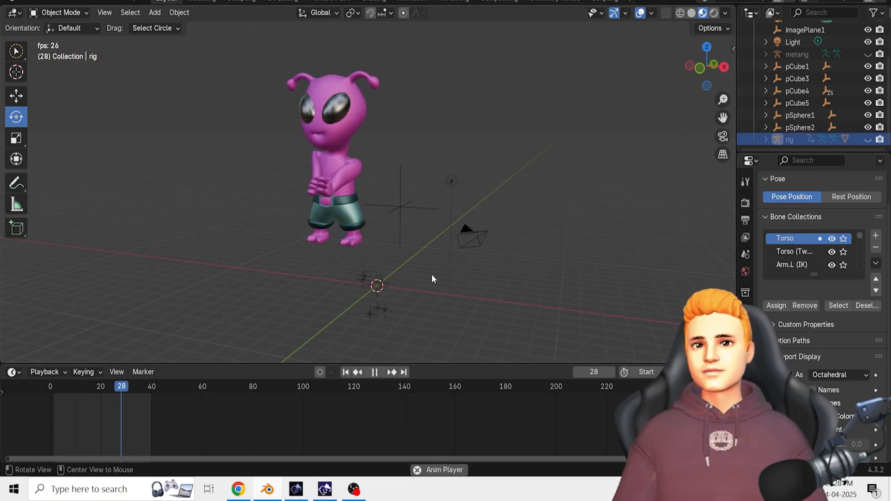
middle_click_drag(433, 273, 414, 274)
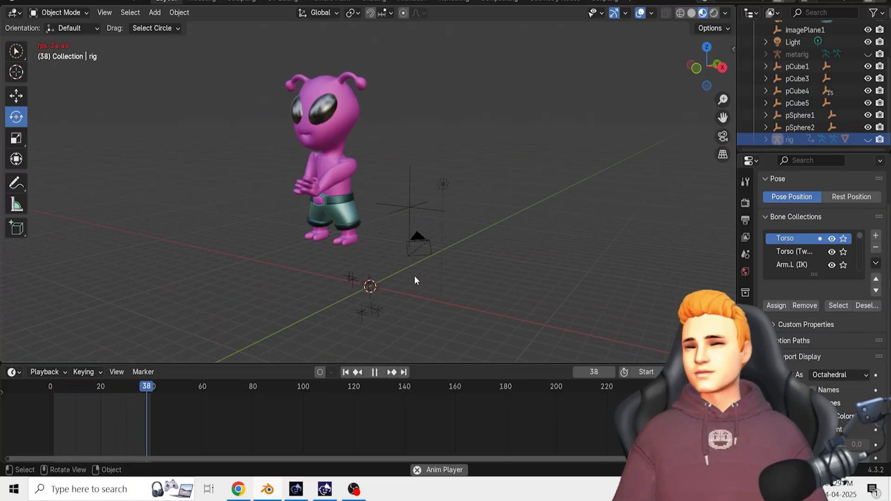
key("KP_1")
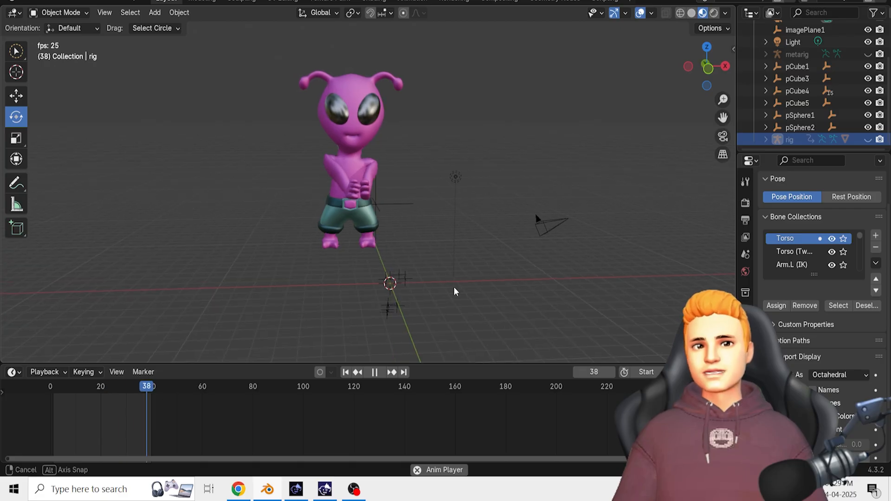
middle_click_drag(472, 285, 425, 283)
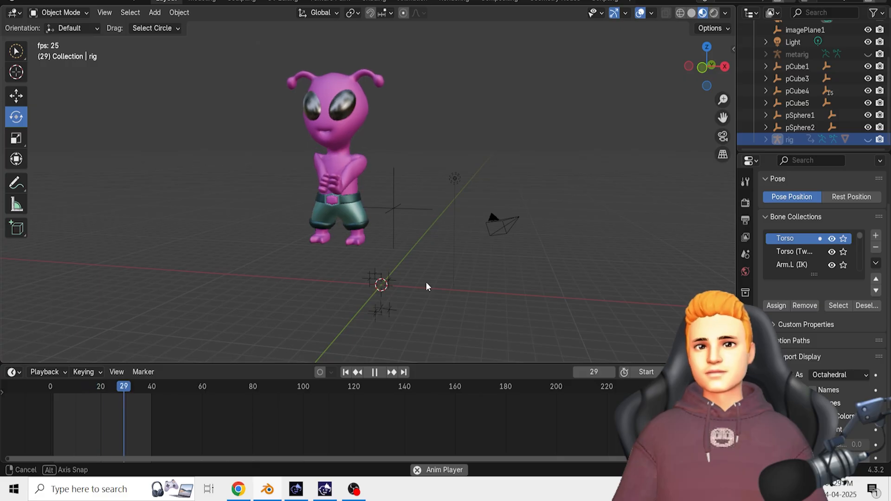